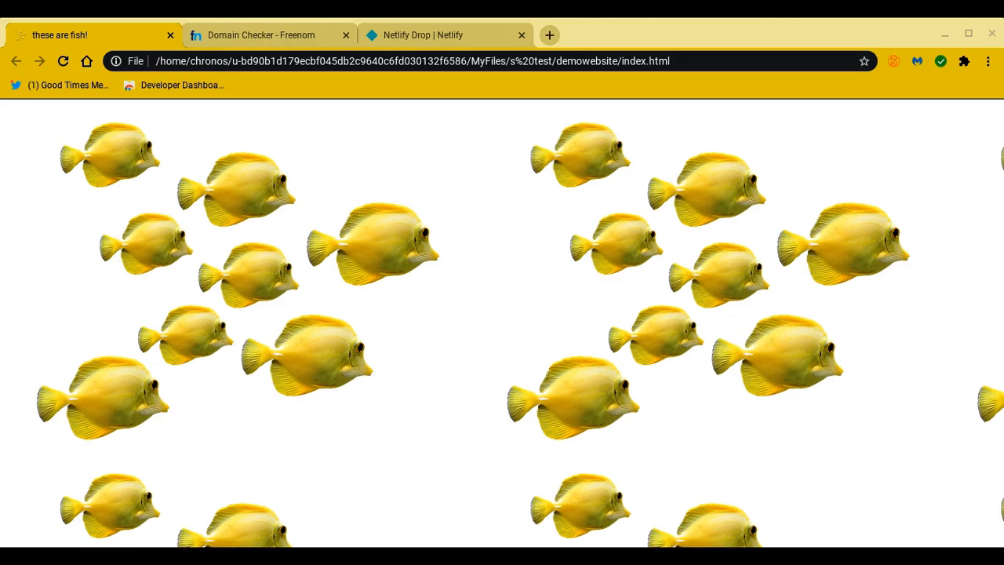
Switch to the Freenom domain checker and check the availability of the domain name "thesearefish".
left_click(297, 35)
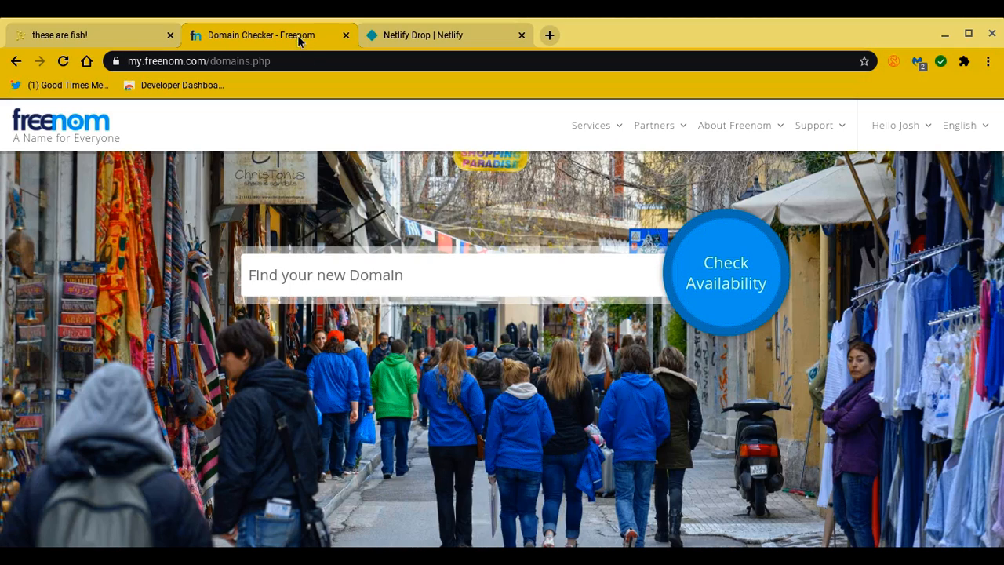
left_click(360, 274)
type("th")
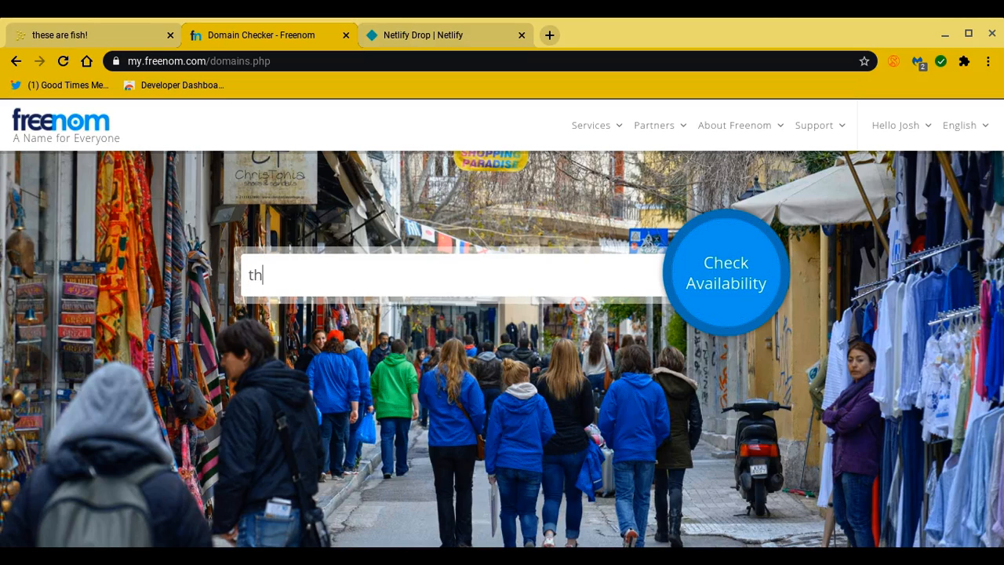
type("esearefish")
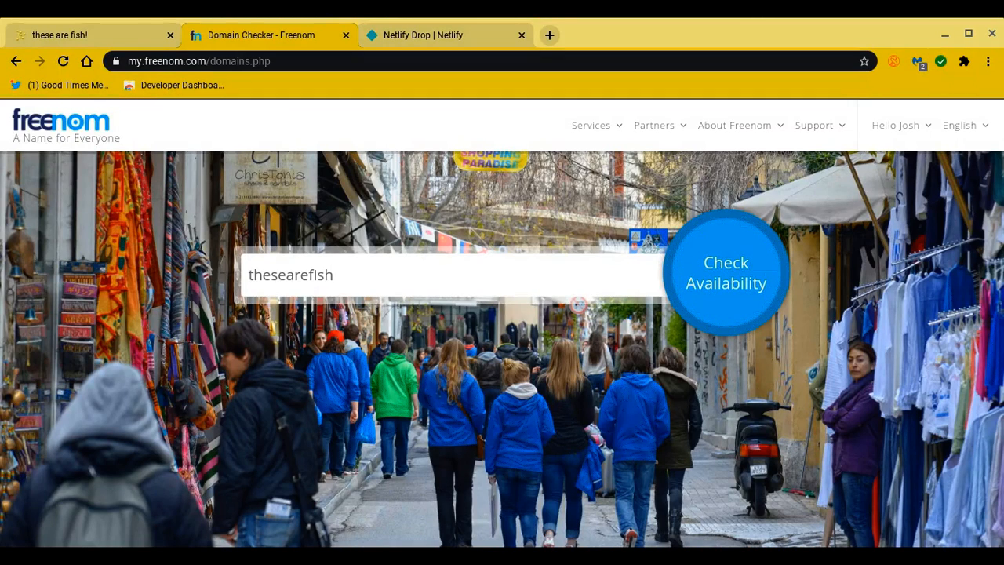
left_click(713, 271)
key("Return")
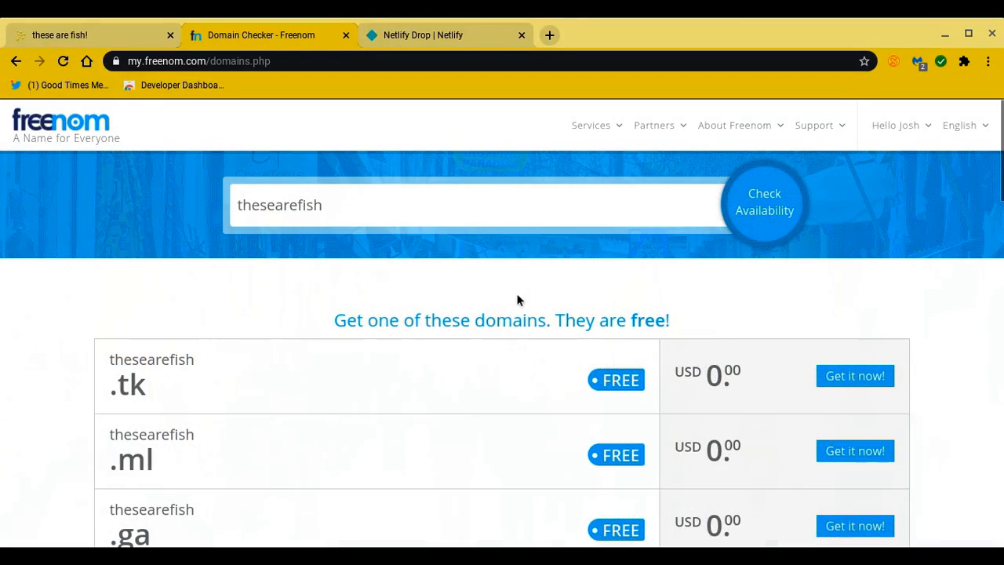
Add the free thesearefish.cf domain to the cart and proceed to checkout.
scroll(558, 268, "down", 3)
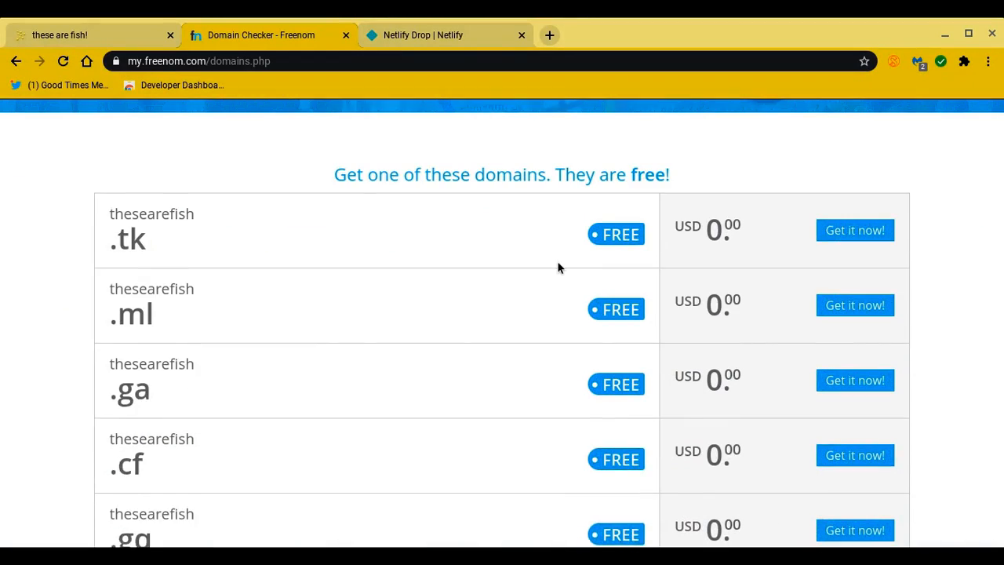
scroll(558, 263, "down", 2)
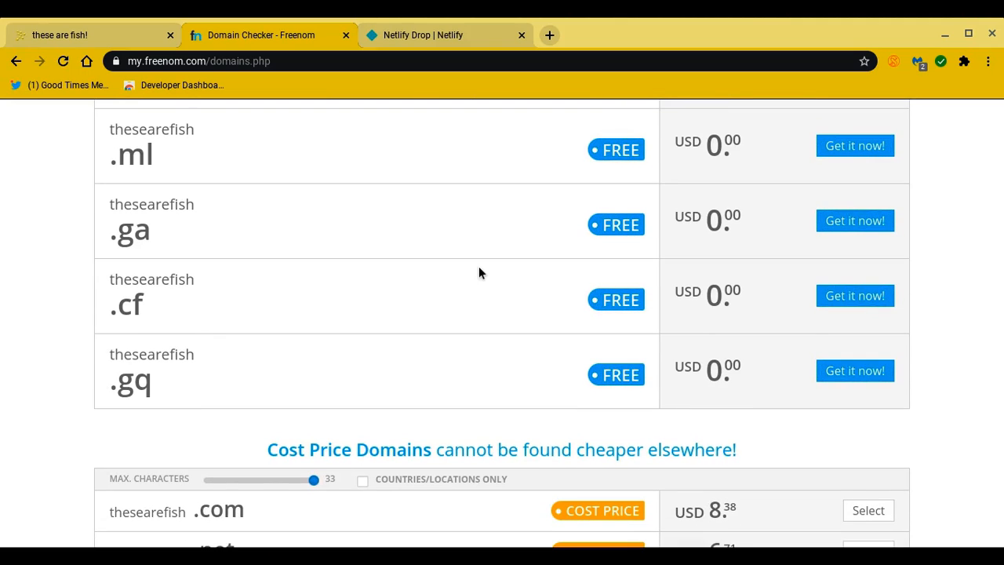
scroll(479, 273, "up", 2)
scroll(478, 273, "down", 1)
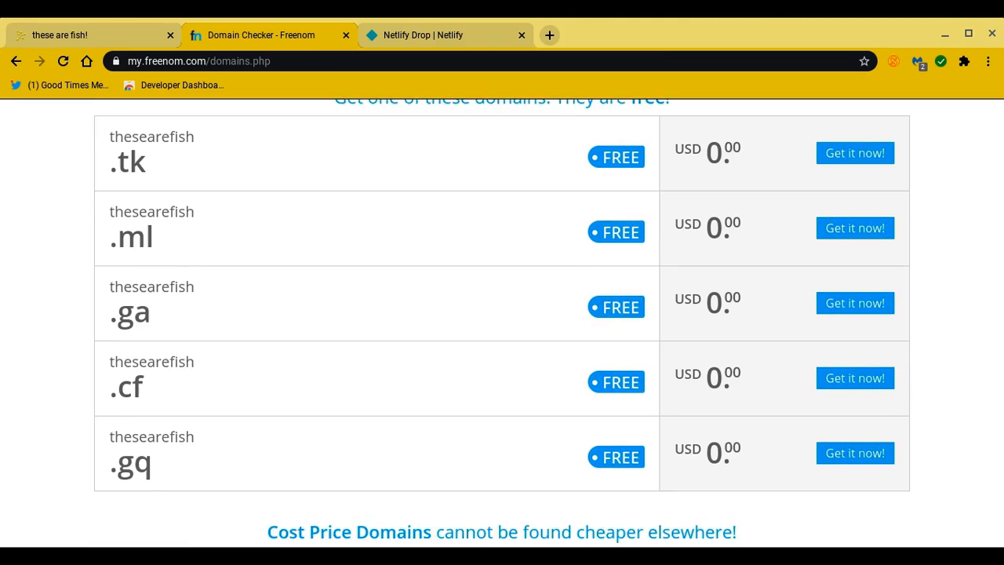
scroll(479, 266, "down", 1)
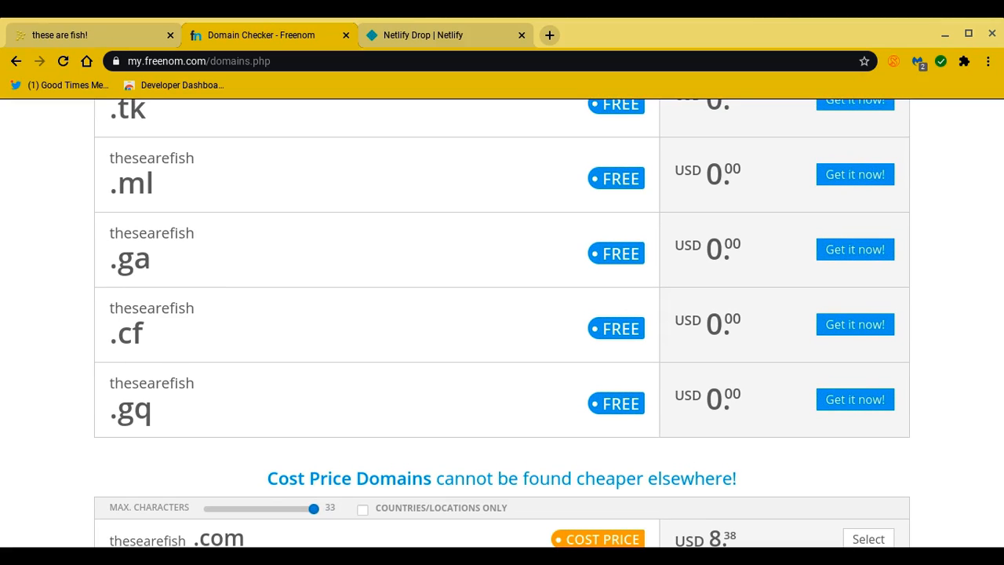
scroll(502, 323, "up", 1)
scroll(502, 324, "down", 1)
scroll(502, 323, "down", 1)
scroll(502, 323, "down", 1)
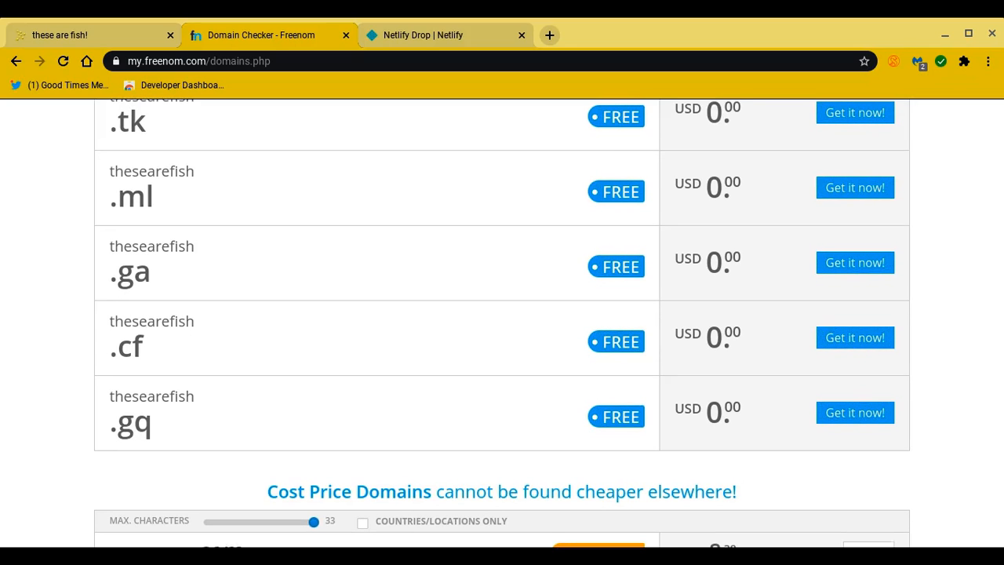
scroll(502, 323, "down", 1)
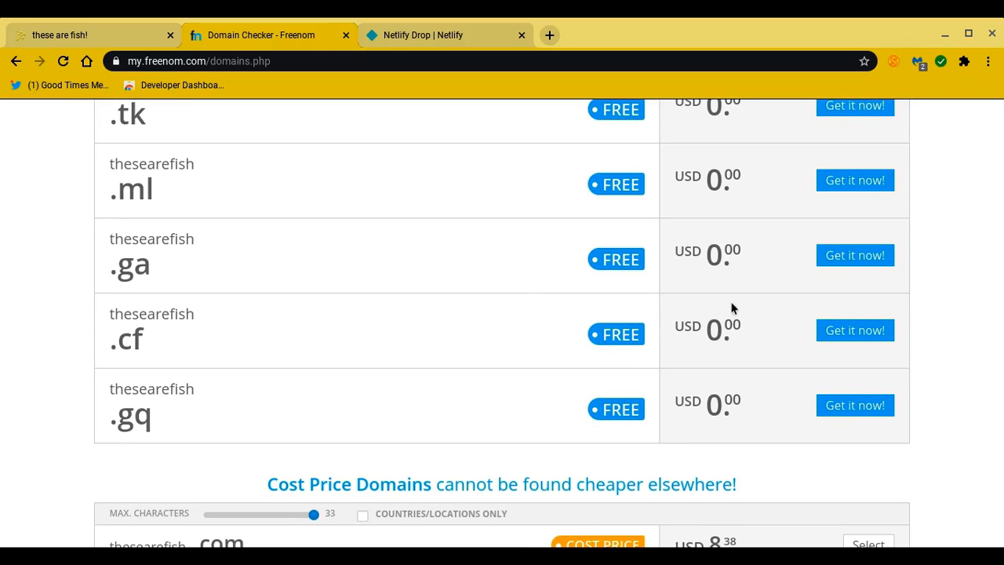
left_click(838, 333)
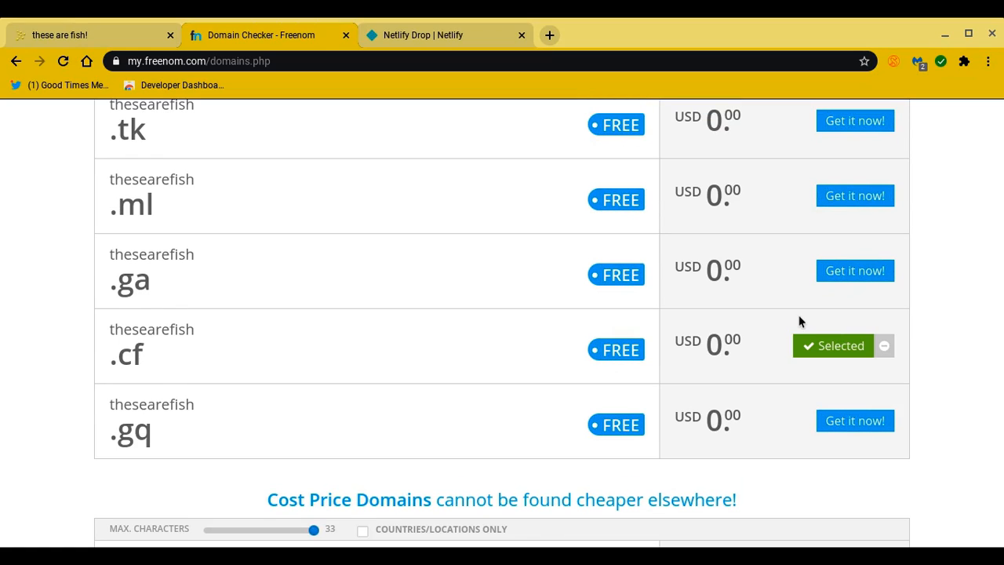
scroll(799, 322, "up", 3)
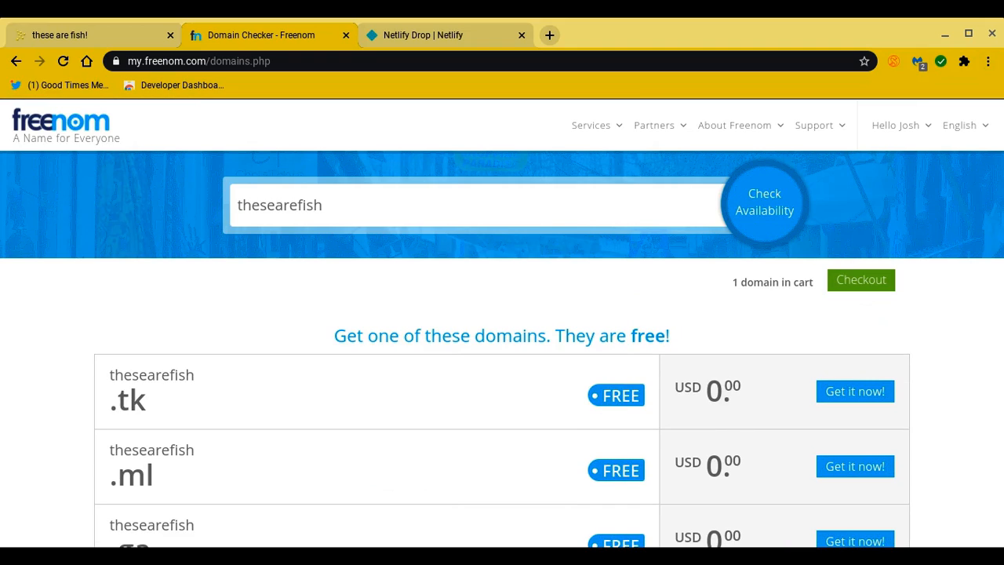
left_click(867, 284)
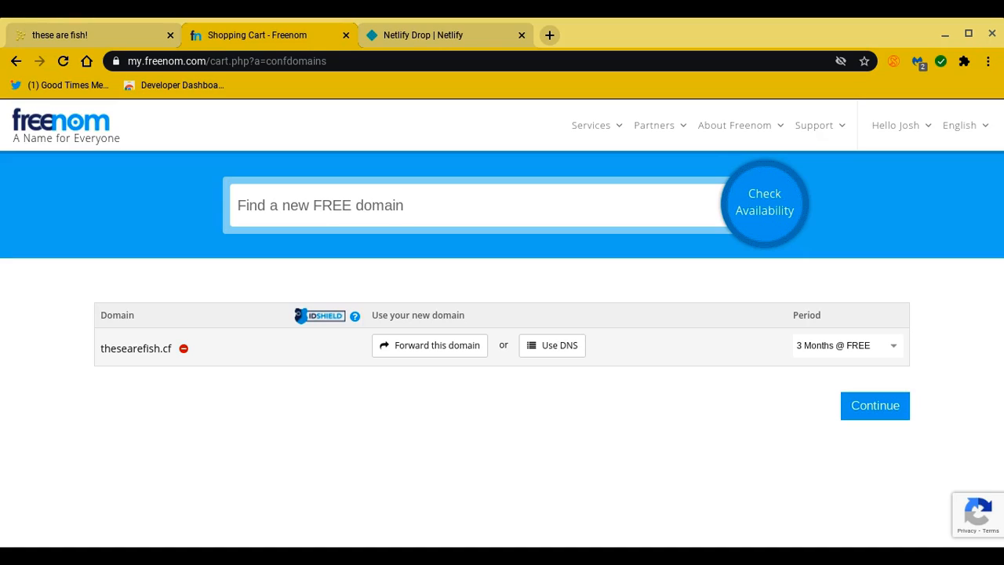
Continue from the domain configuration to the order review, accept the Terms & Conditions and try to complete the order.
left_click(847, 346)
left_click(854, 408)
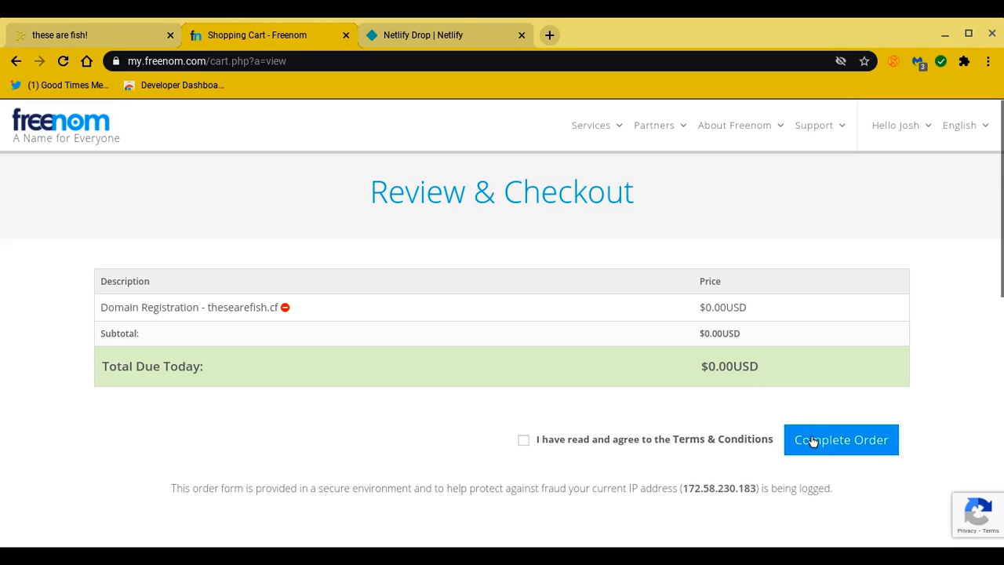
left_click(523, 440)
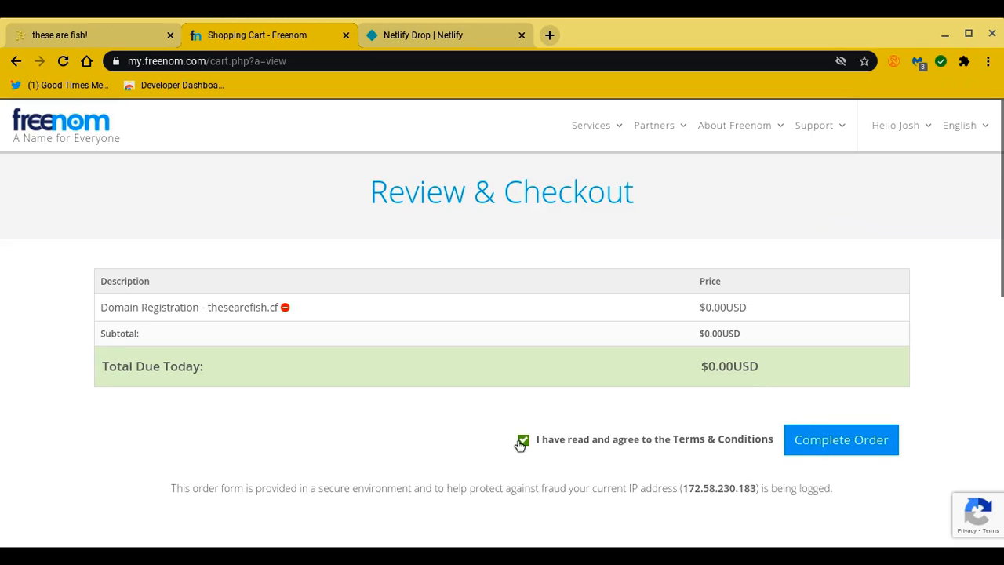
left_click(830, 443)
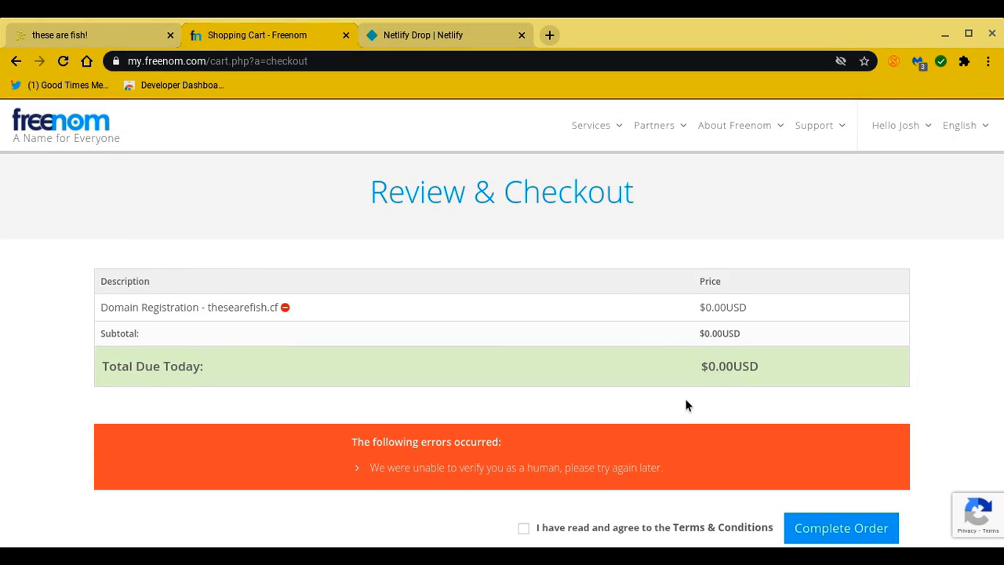
Accept the Terms & Conditions again, complete the thesearefish.cf order and go to the client area.
scroll(685, 405, "down", 4)
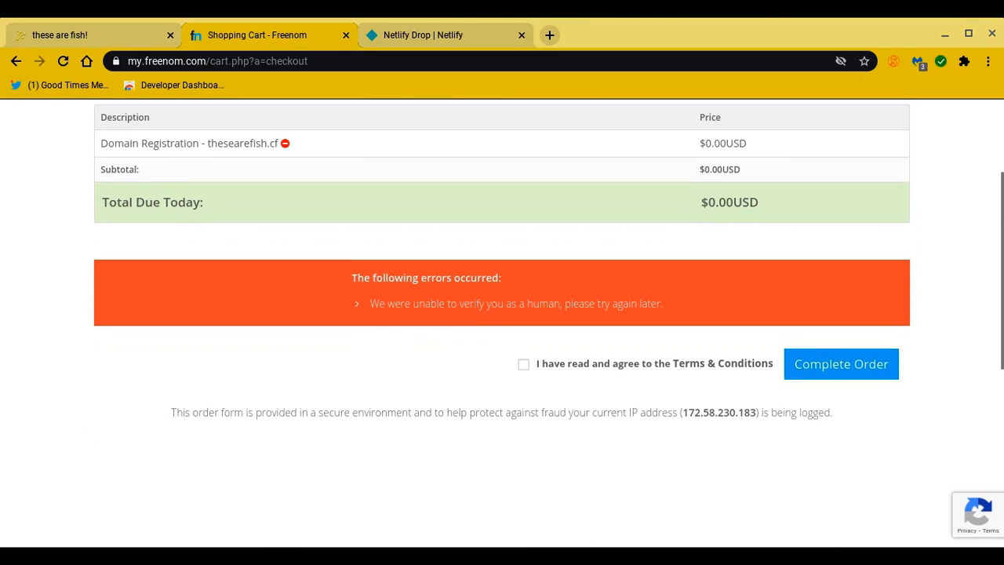
scroll(502, 323, "up", 1)
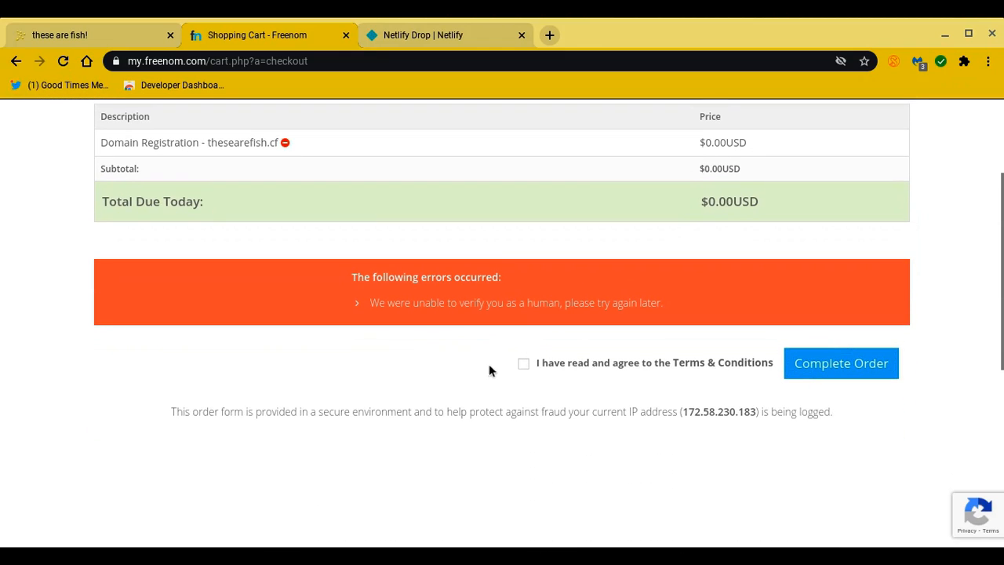
left_click(523, 364)
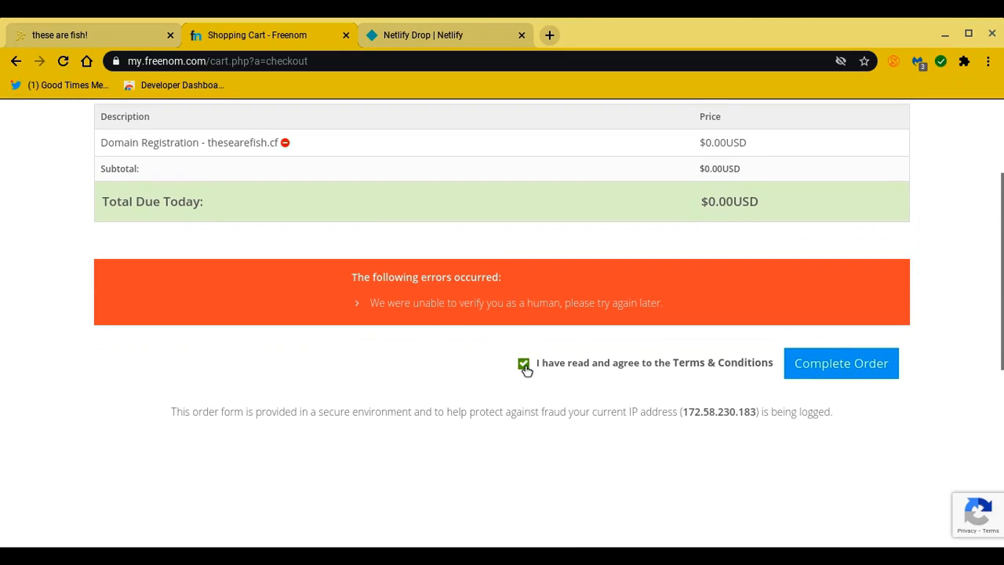
left_click(874, 364)
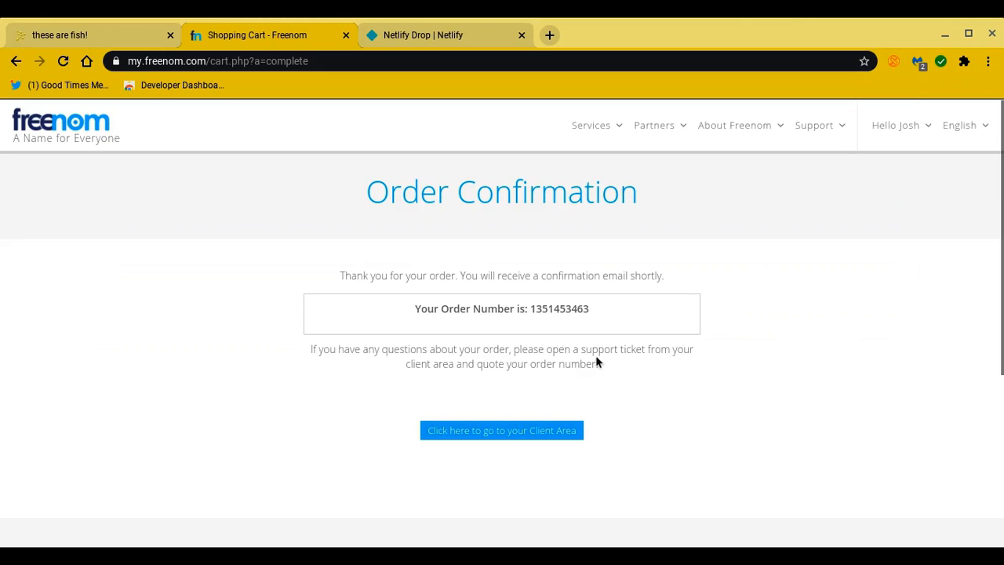
left_click(500, 436)
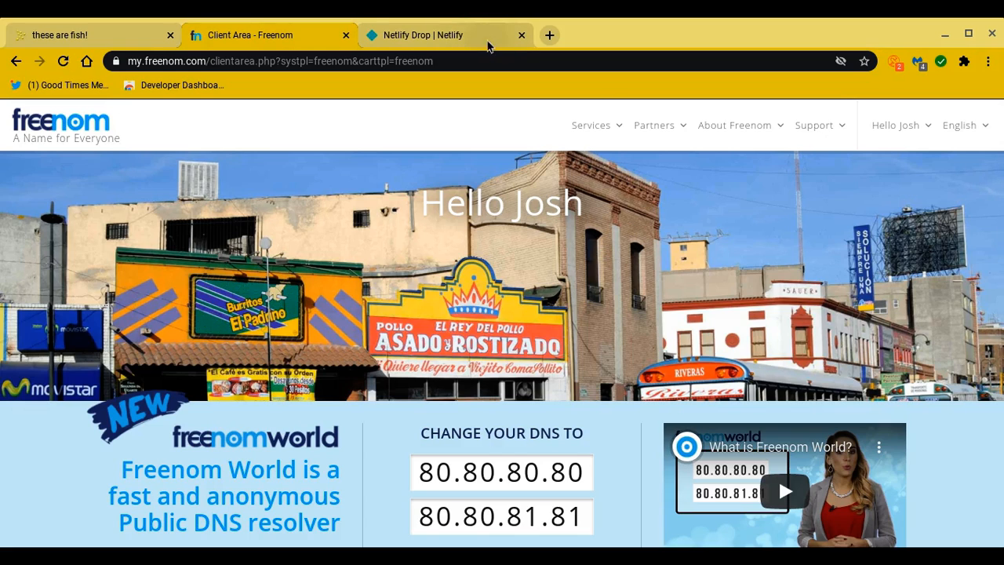
Switch to Netlify Drop and deploy the demo website folder.
left_click(440, 33)
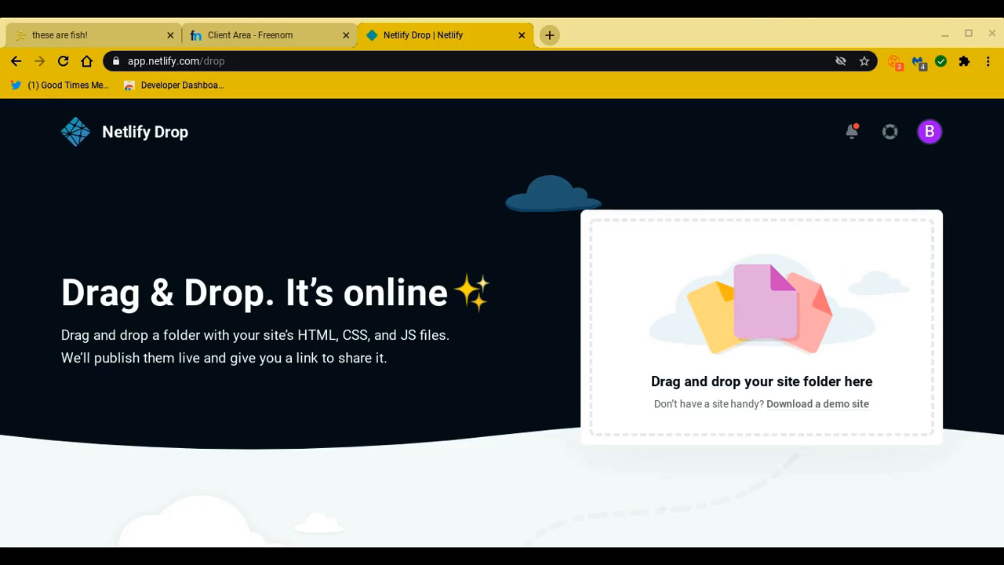
left_click_drag(737, 313, 761, 327)
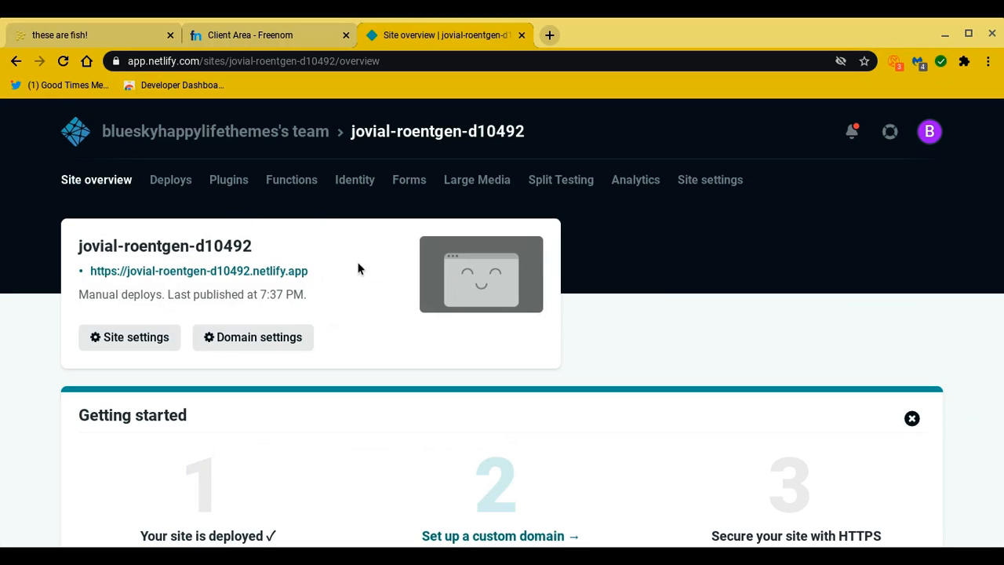
Open the published production deploy and lock publishing to it.
scroll(352, 262, "down", 5)
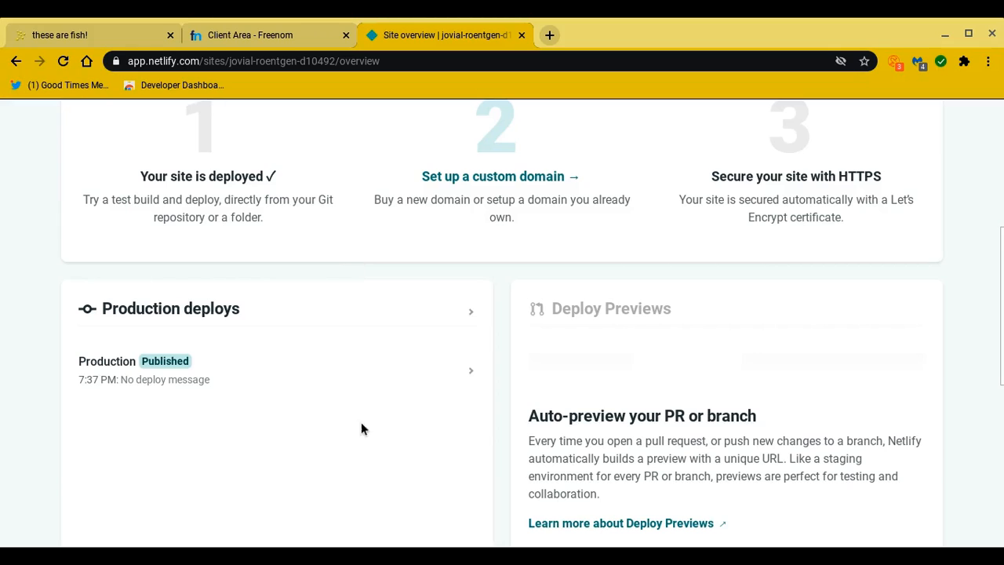
left_click(321, 371)
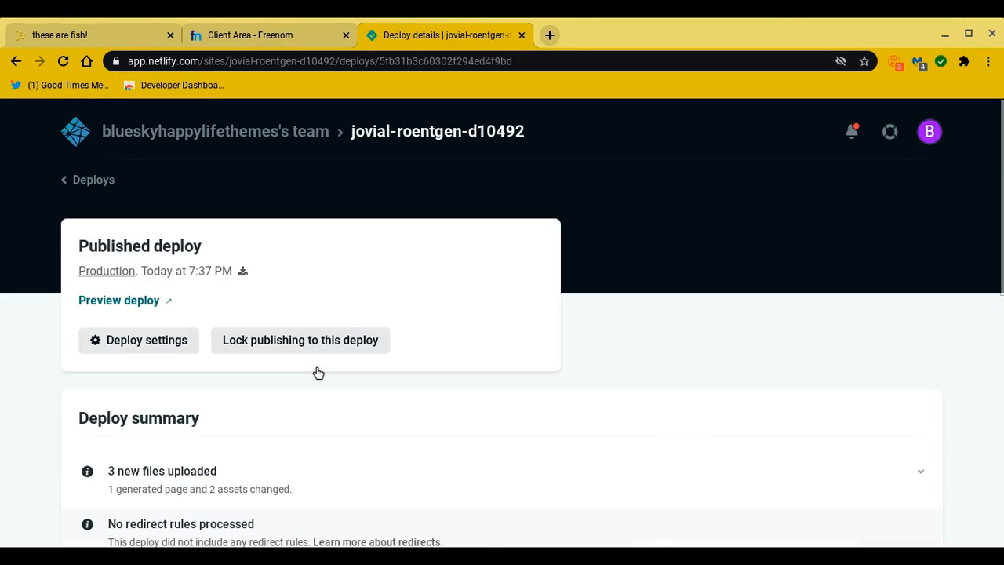
left_click(349, 342)
left_click(376, 379)
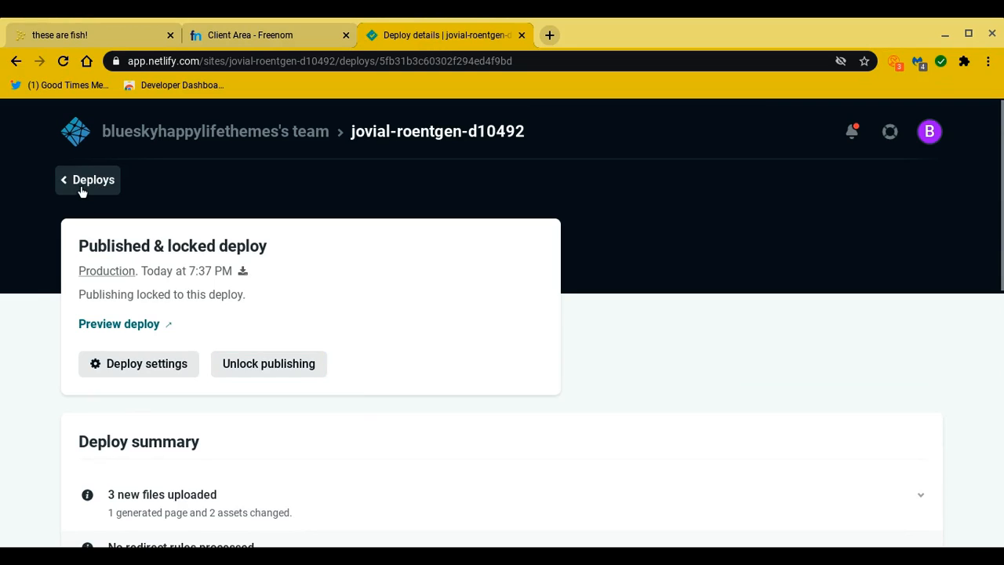
Go back to the site's deploys list and look over its publishing status and production deploy entry.
left_click(81, 187)
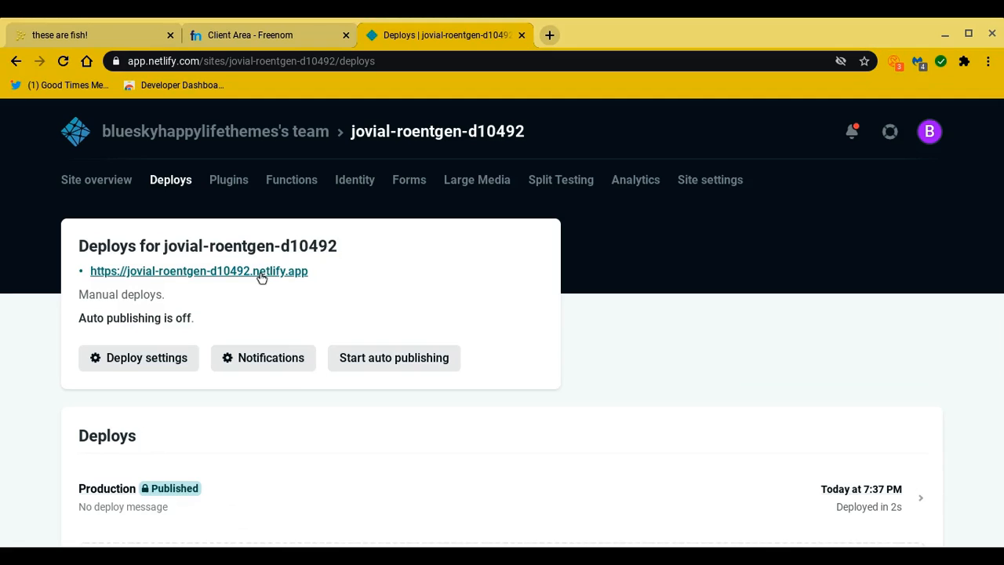
scroll(223, 339, "down", 1)
scroll(223, 338, "down", 2)
scroll(224, 338, "up", 1)
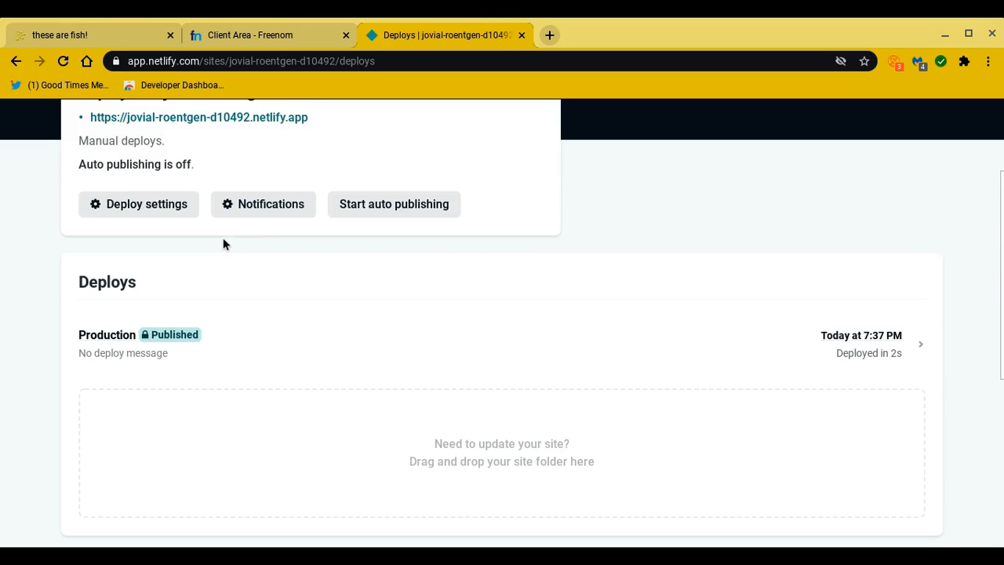
scroll(112, 182, "up", 2)
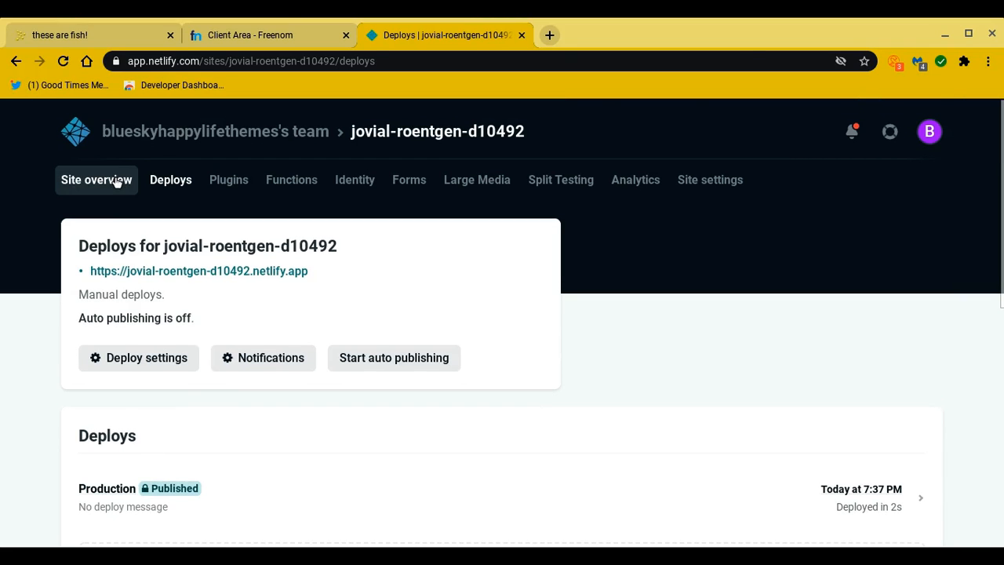
Open the Netlify site's general settings and bring up the site name for editing.
left_click(111, 179)
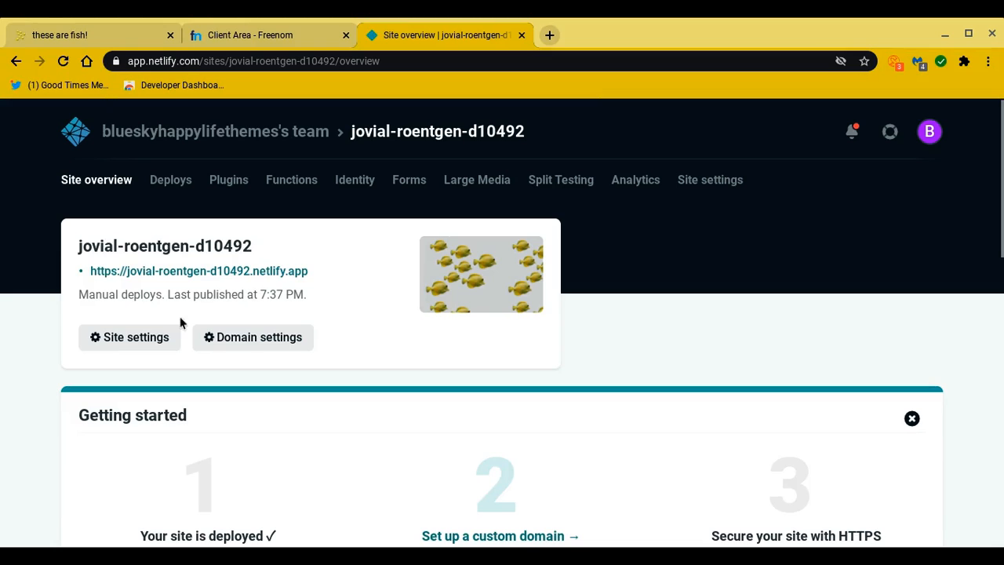
left_click(162, 338)
scroll(327, 390, "down", 2)
scroll(327, 389, "down", 3)
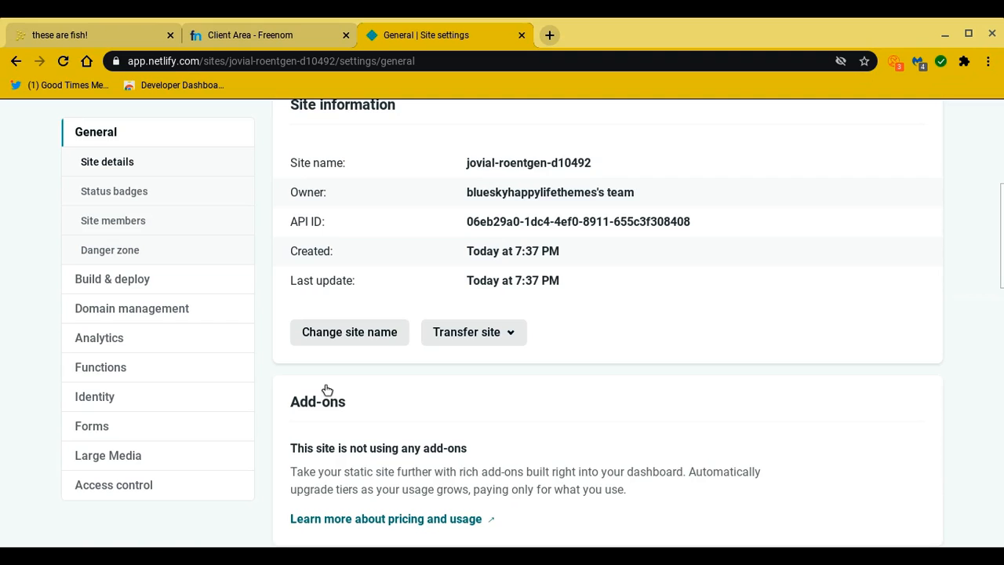
left_click(363, 340)
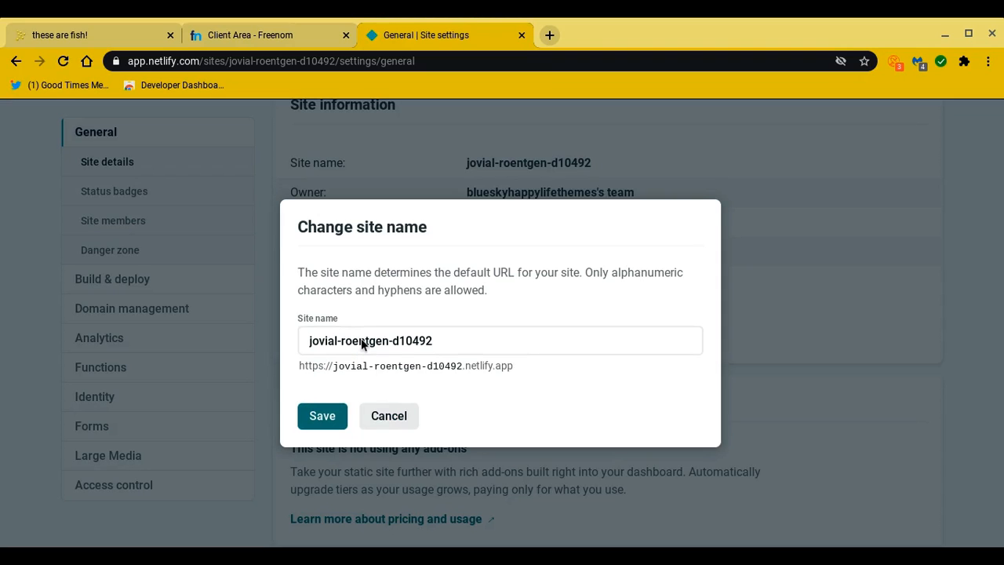
Try to rename the site demosite, and enter demosite7777 as an alternative name.
left_click_drag(452, 343, 299, 342)
key("BackSpace")
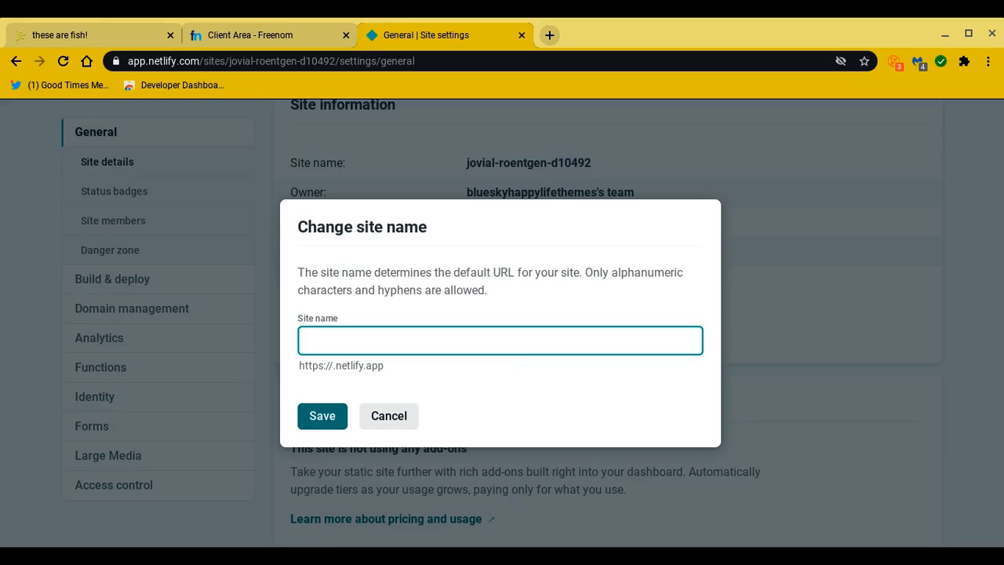
type("dem")
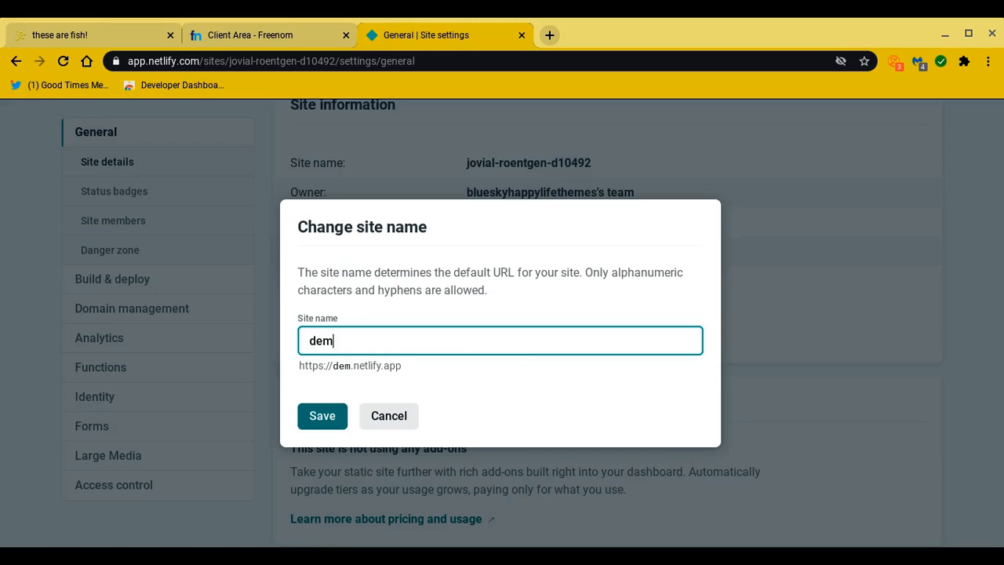
type("osite")
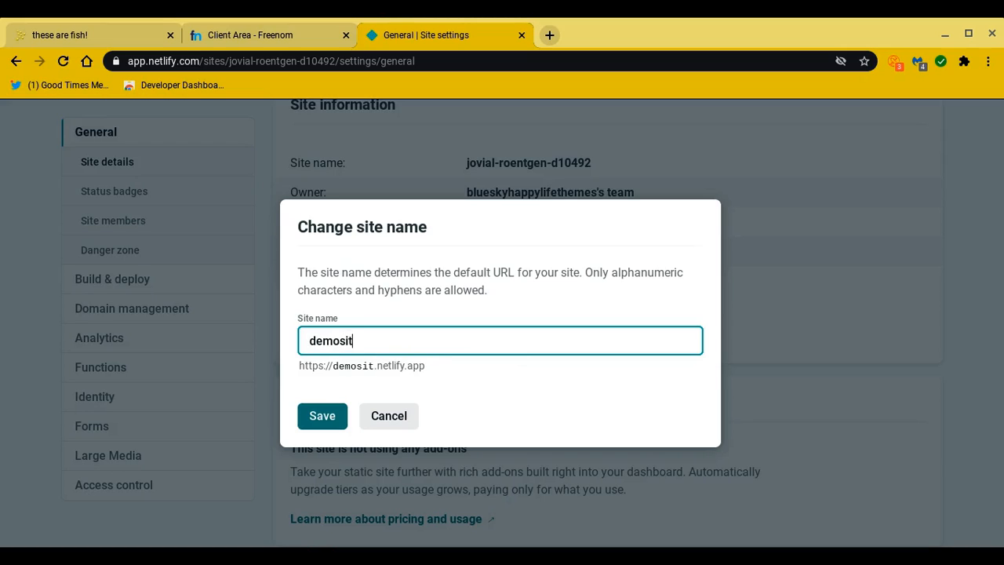
left_click(338, 413)
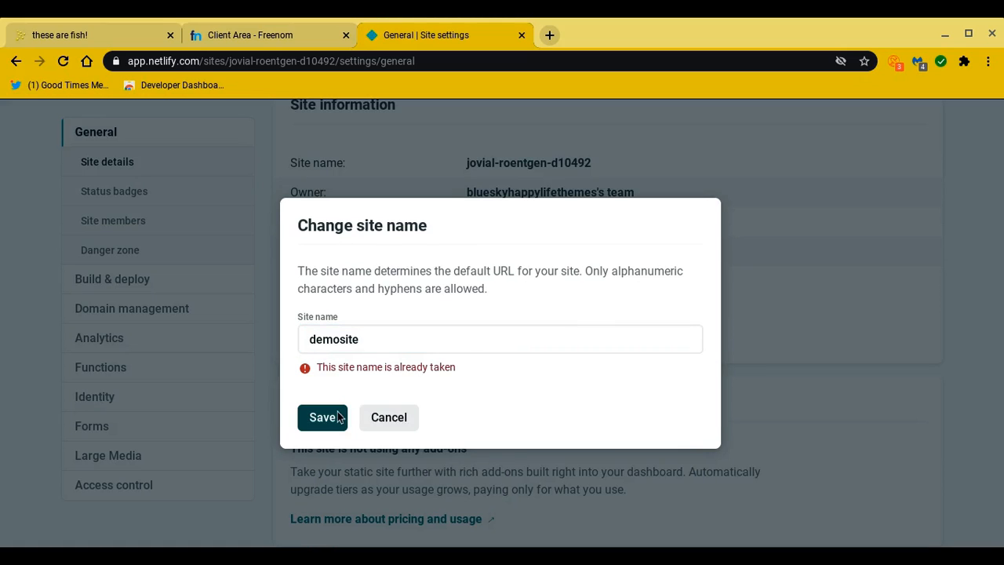
left_click(385, 342)
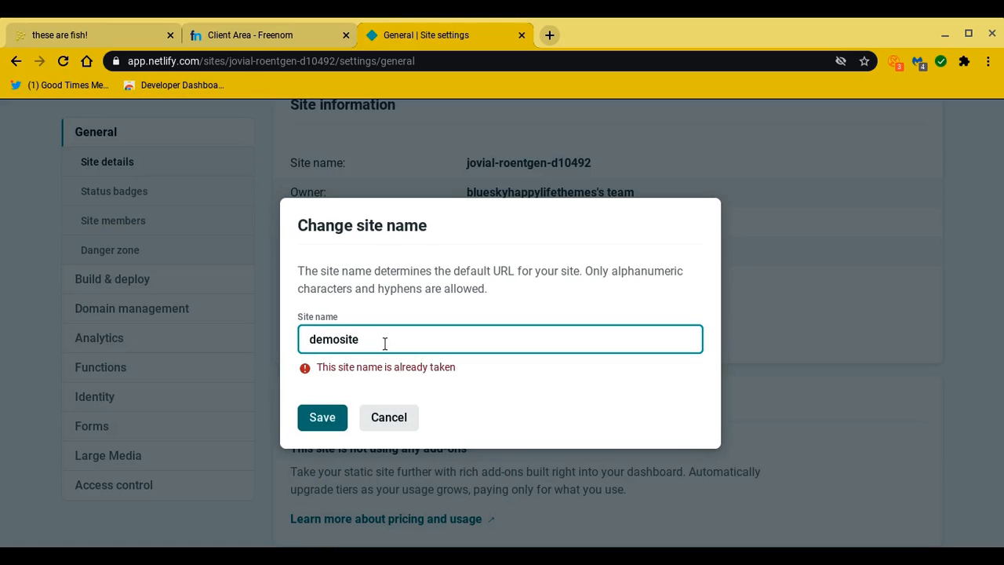
type("7777")
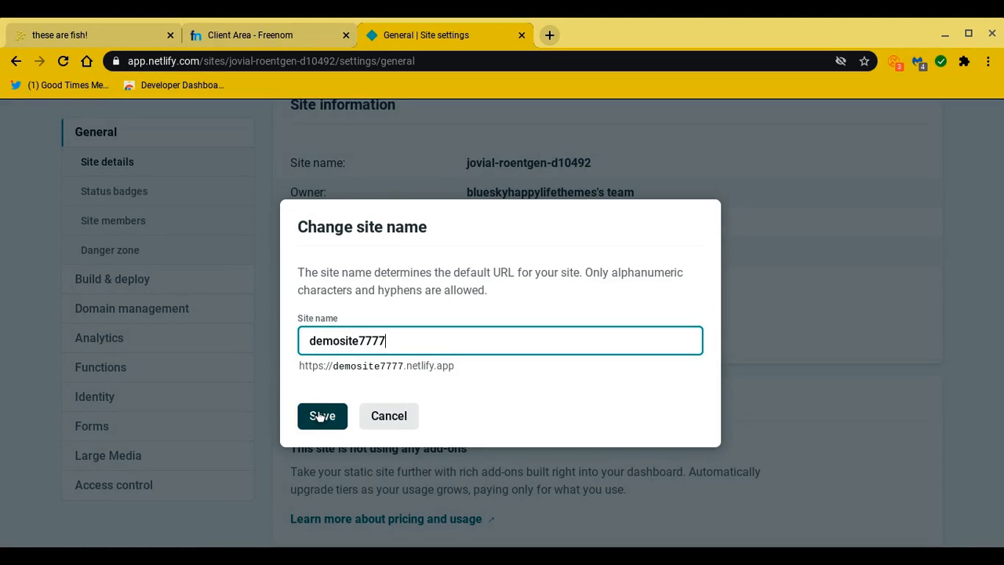
Replace the site name with kdfrkrfkmk and save it.
key("BackSpace")
key("BackSpace")
key("BackSpace")
key("BackSpace")
key("BackSpace")
key("BackSpace")
key("BackSpace")
key("BackSpace")
key("BackSpace")
key("BackSpace")
key("BackSpace")
key("BackSpace")
type("kd")
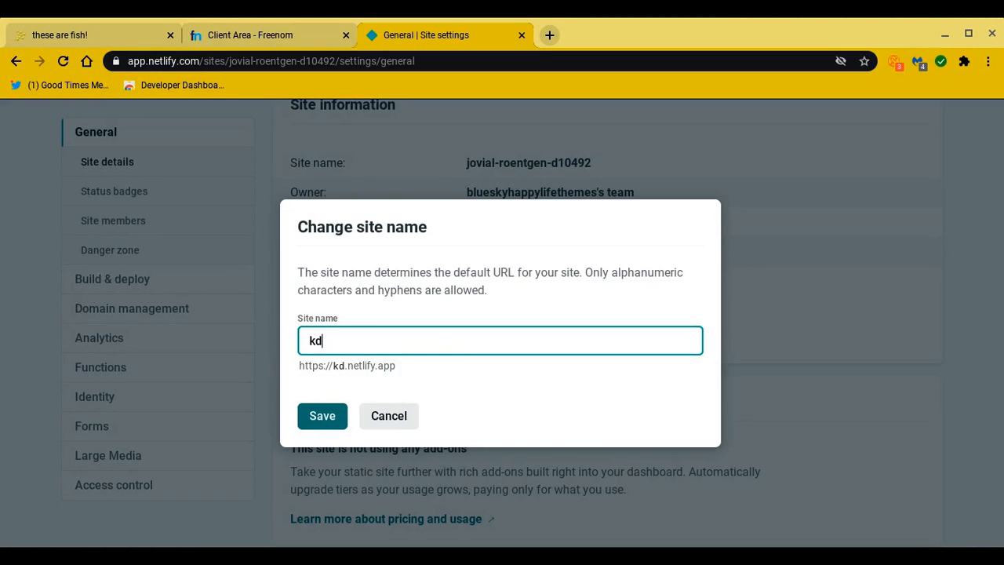
type("frkrfkmk")
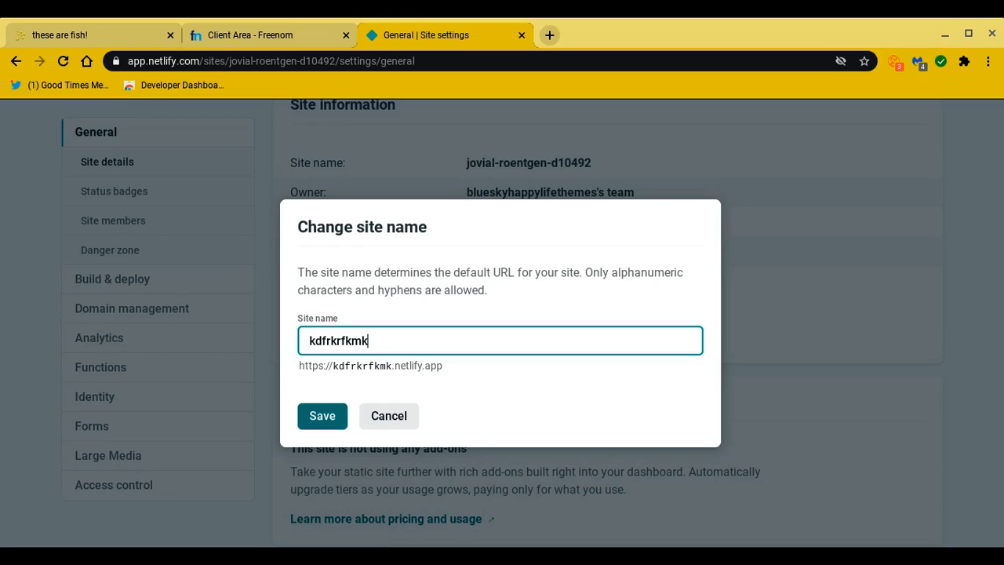
left_click(332, 416)
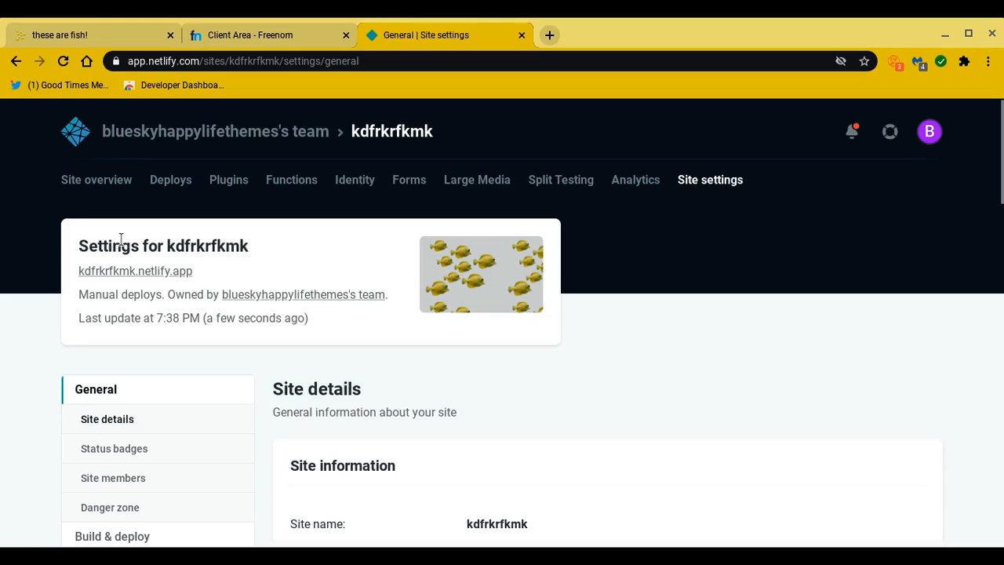
View the live website at kdfrkrfkmk.netlify.app and close it again.
left_click(149, 277)
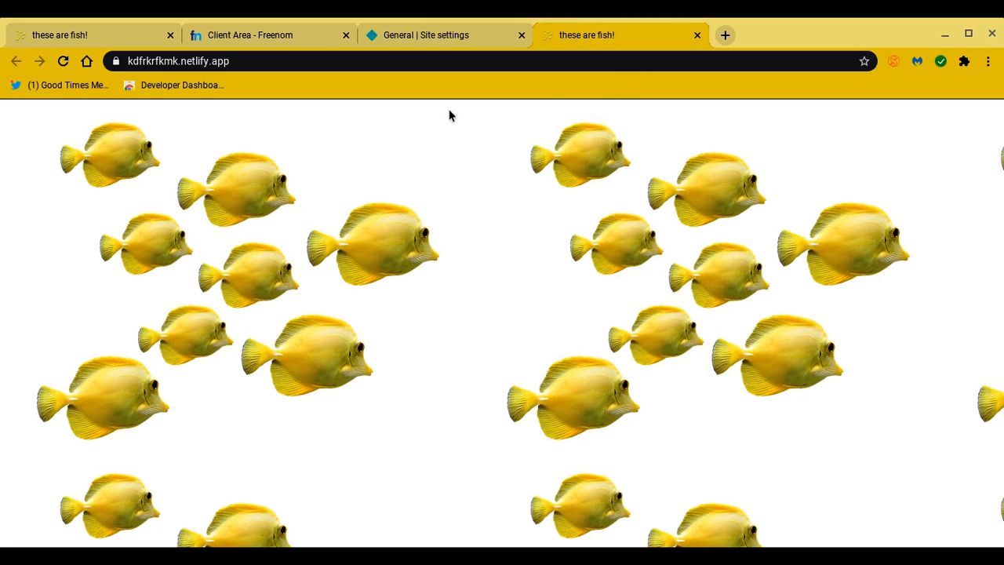
left_click(696, 35)
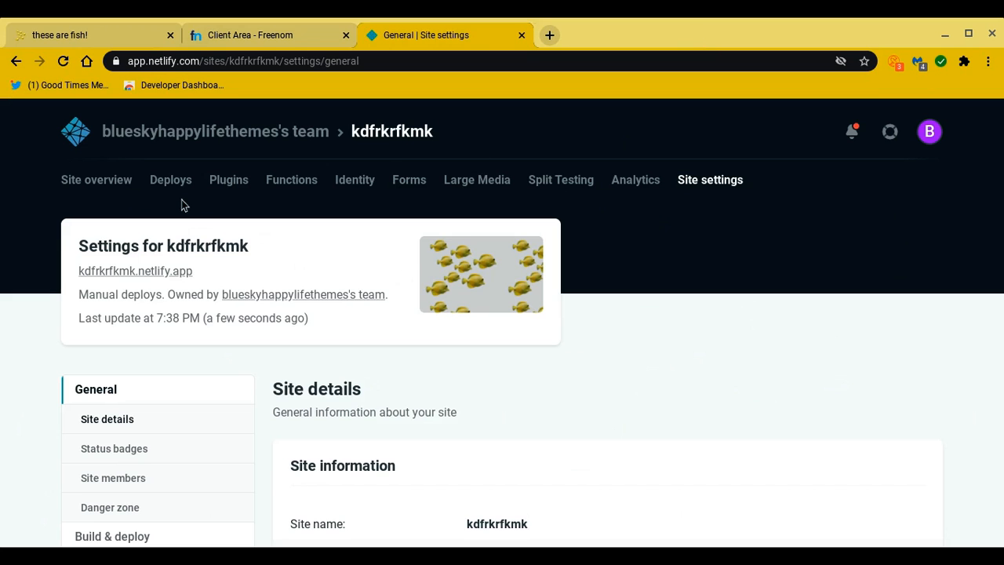
Open the site's domain settings from its overview and start adding a custom domain.
left_click(113, 186)
left_click(304, 338)
scroll(286, 329, "down", 3)
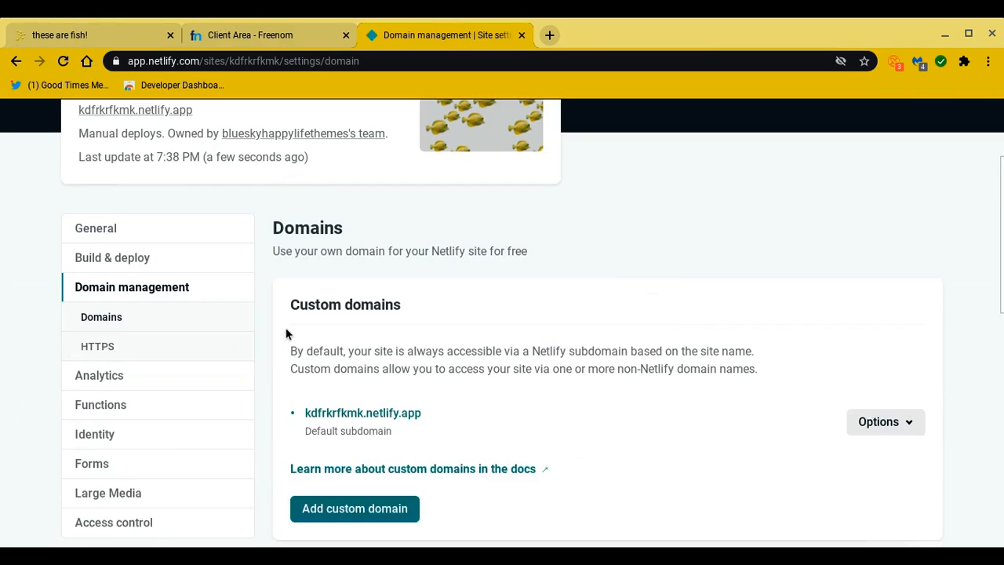
left_click(350, 444)
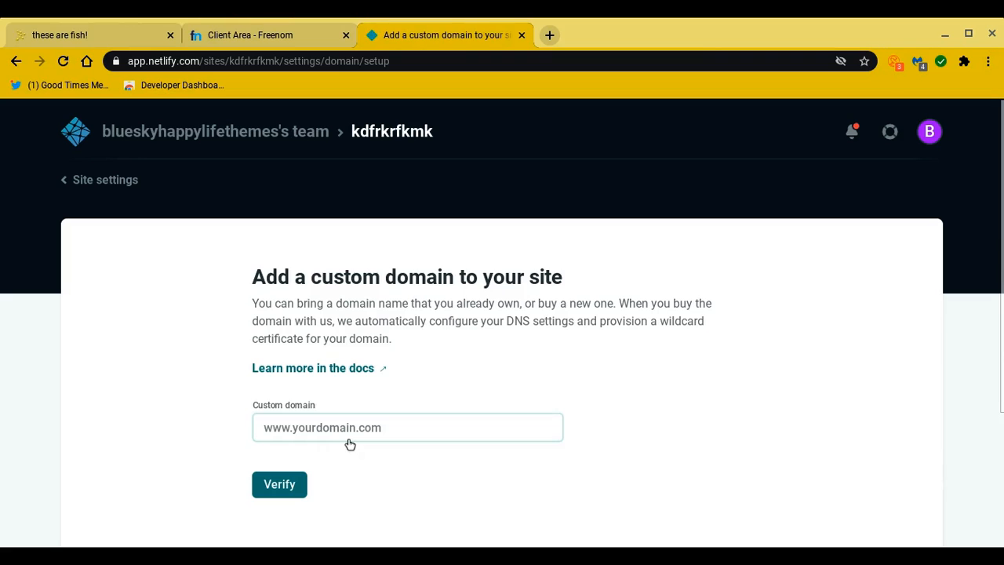
Switch to Freenom, open the management page of thesearefish.cf from the registered domains and copy the domain name.
left_click(247, 33)
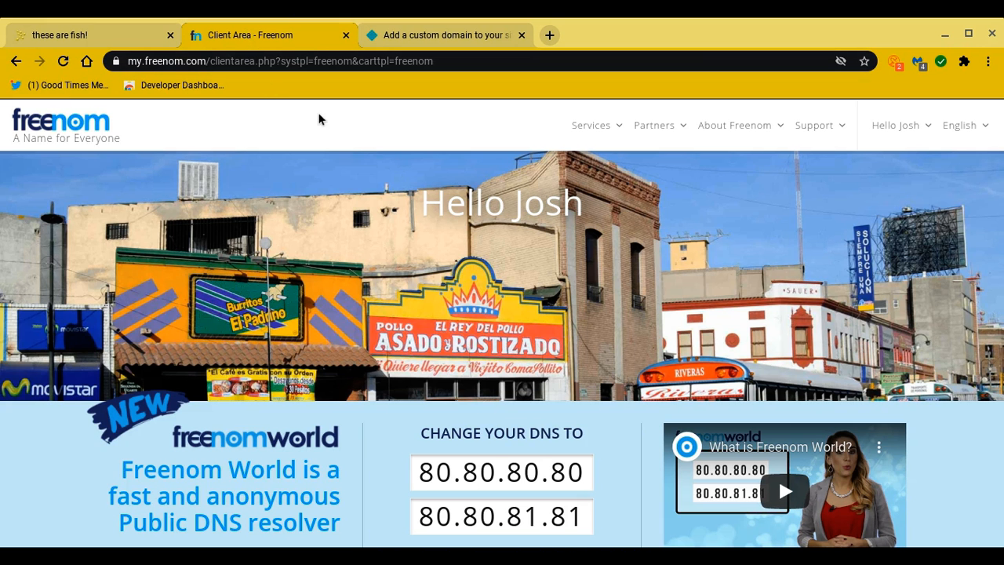
mouse_move(578, 135)
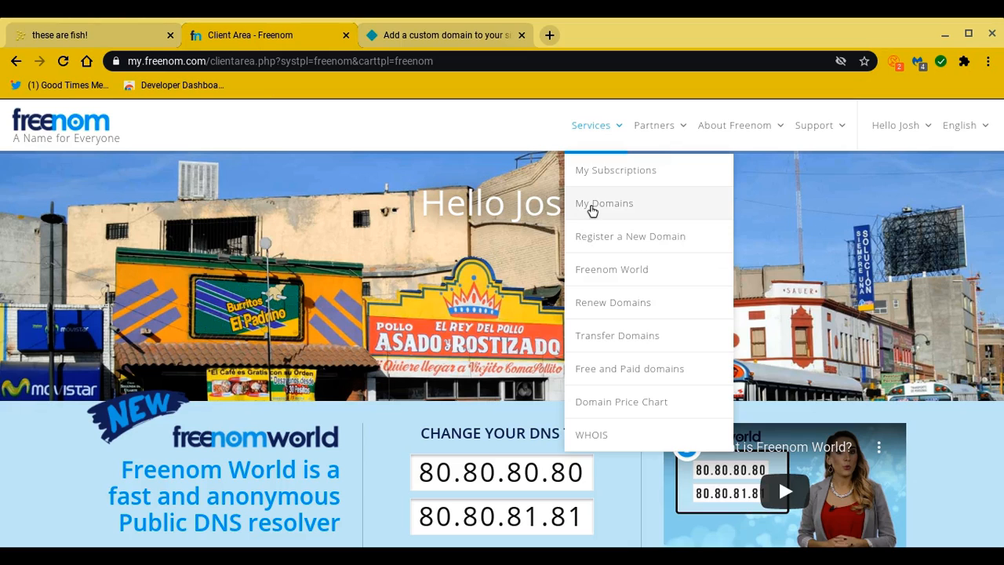
left_click(596, 204)
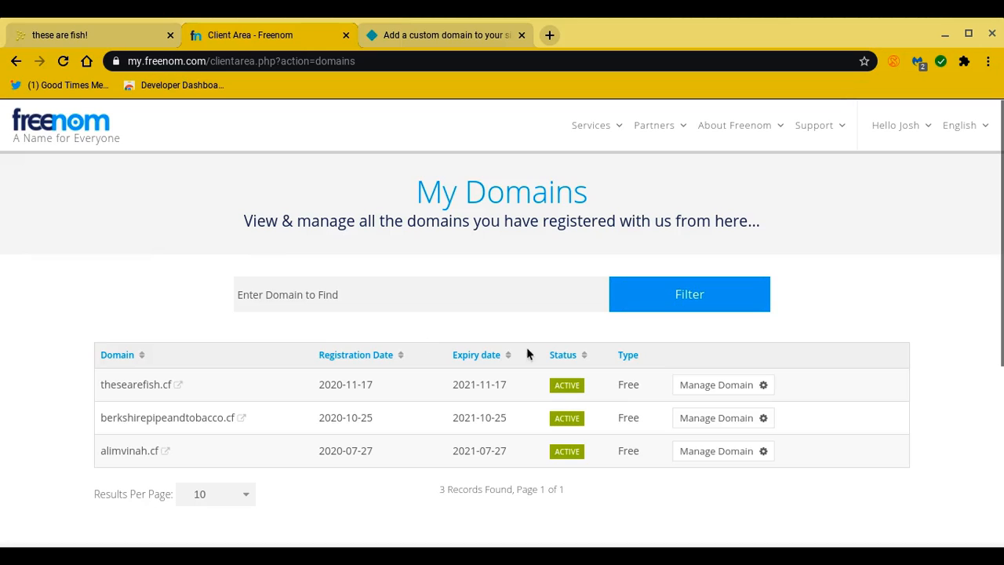
left_click(698, 384)
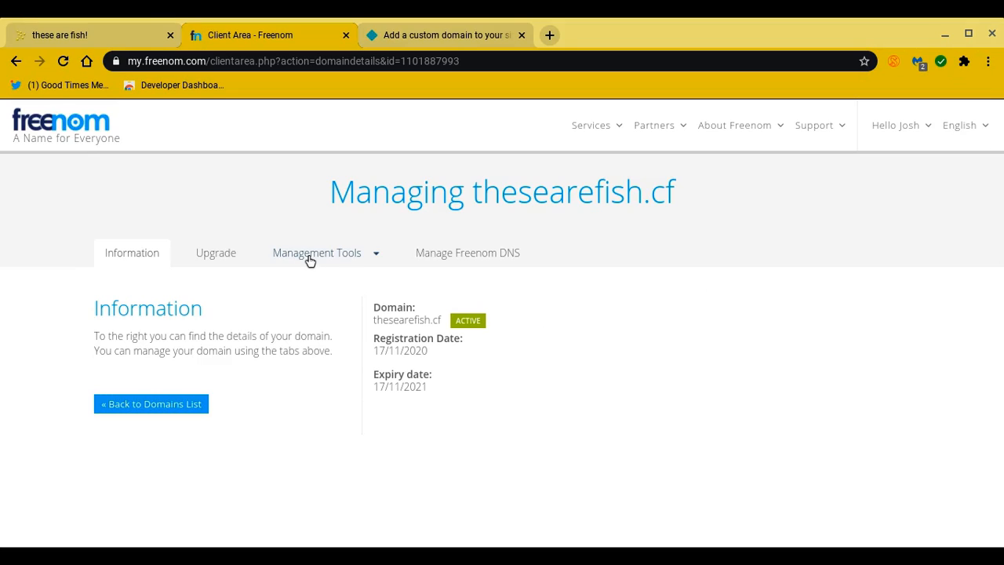
left_click_drag(692, 201, 469, 195)
key("ctrl+c")
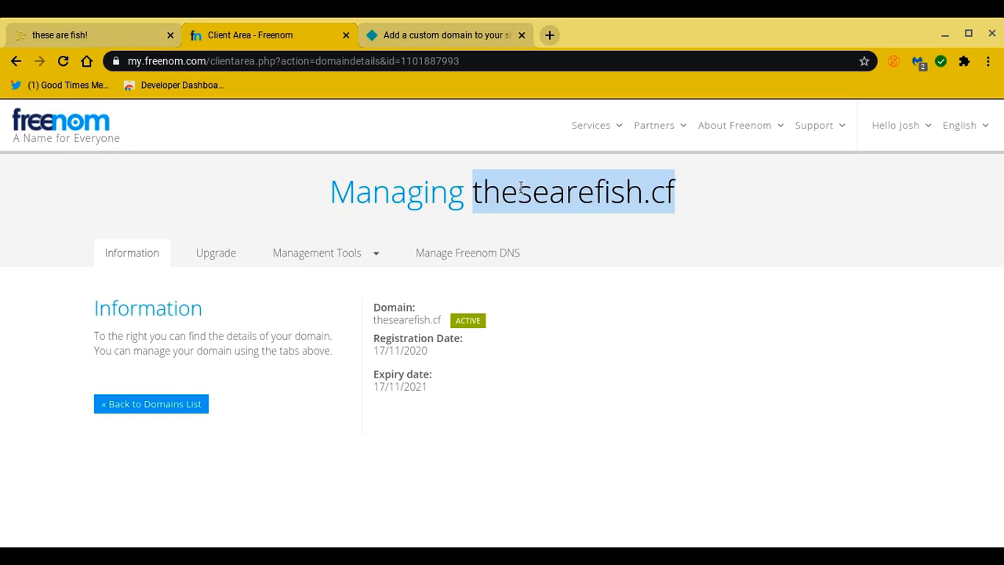
Switch back to Netlify, add thesearefish.cf as the site's custom domain, confirm its ownership and look over the domain and HTTPS settings.
left_click(430, 35)
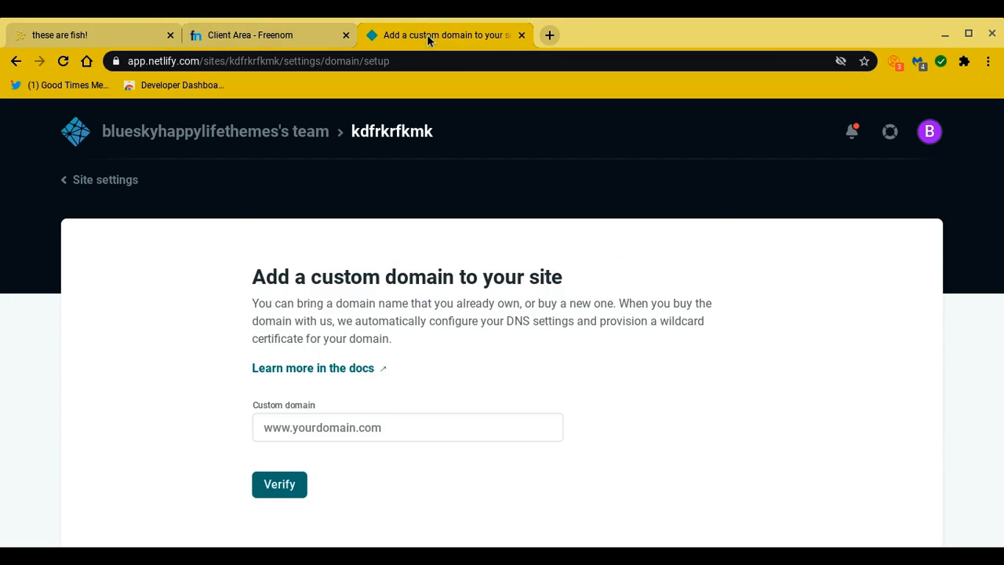
left_click(371, 423)
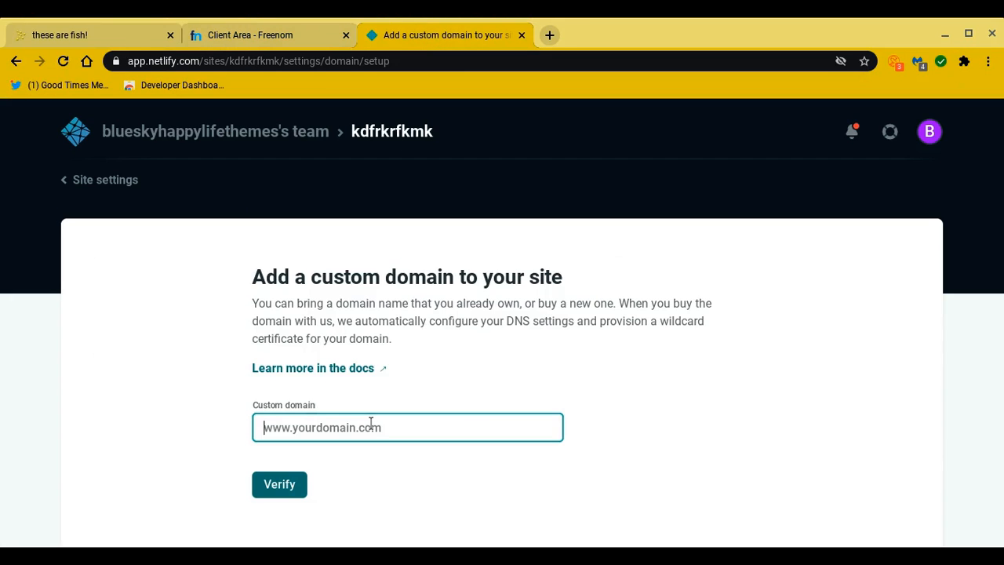
key("ctrl+v")
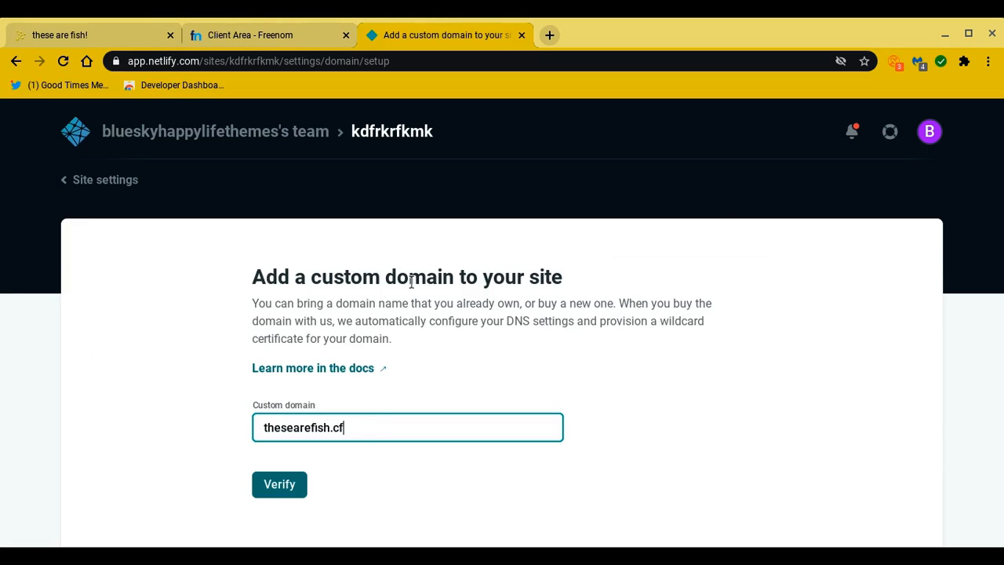
left_click(285, 494)
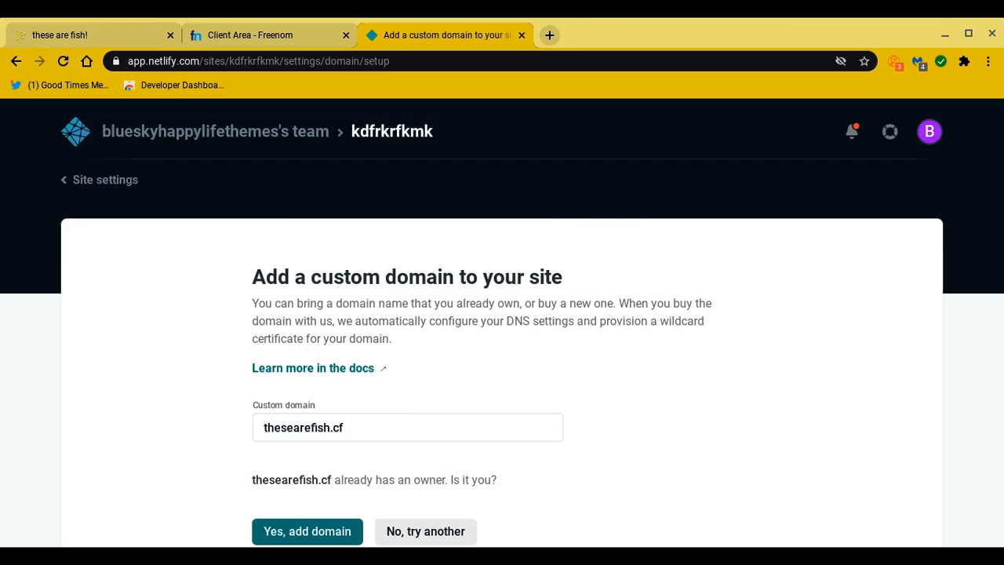
scroll(227, 467, "down", 1)
left_click(296, 461)
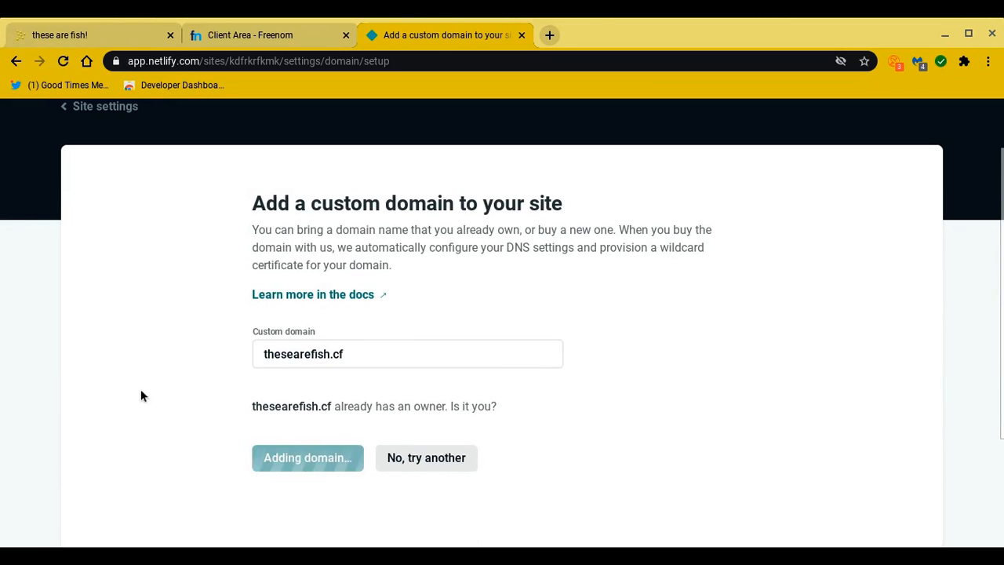
scroll(311, 324, "up", 5)
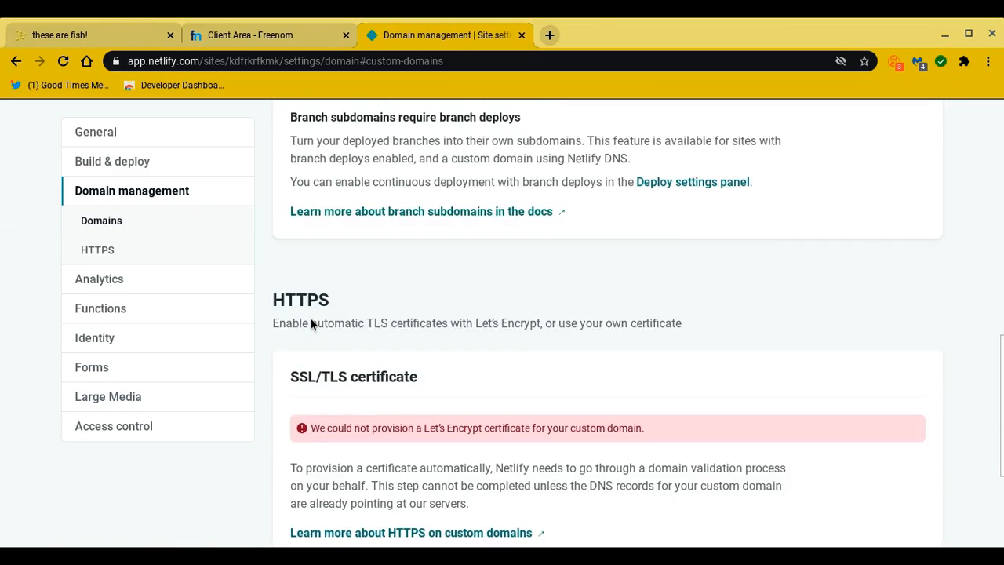
scroll(310, 324, "up", 6)
scroll(310, 324, "down", 2)
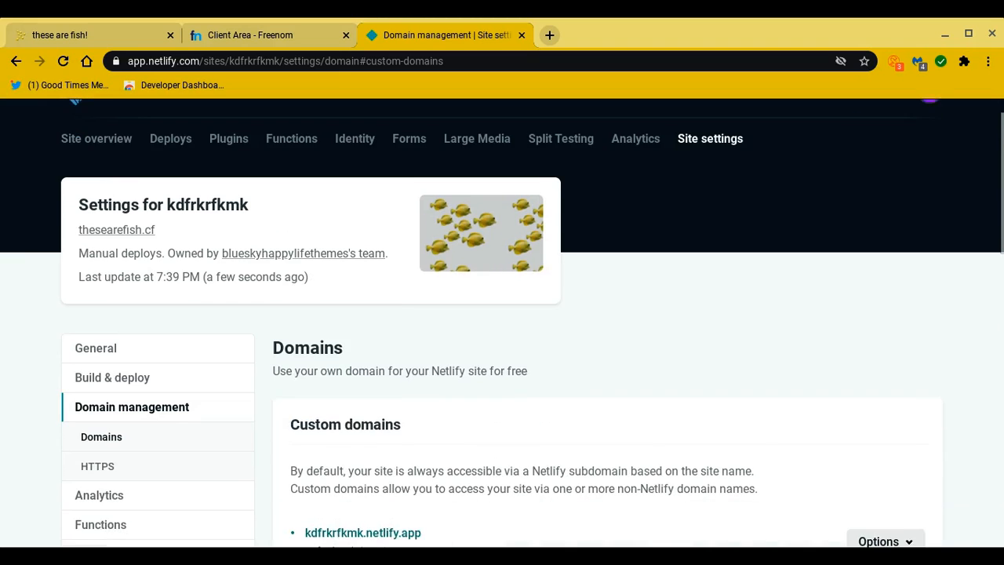
scroll(313, 304, "down", 6)
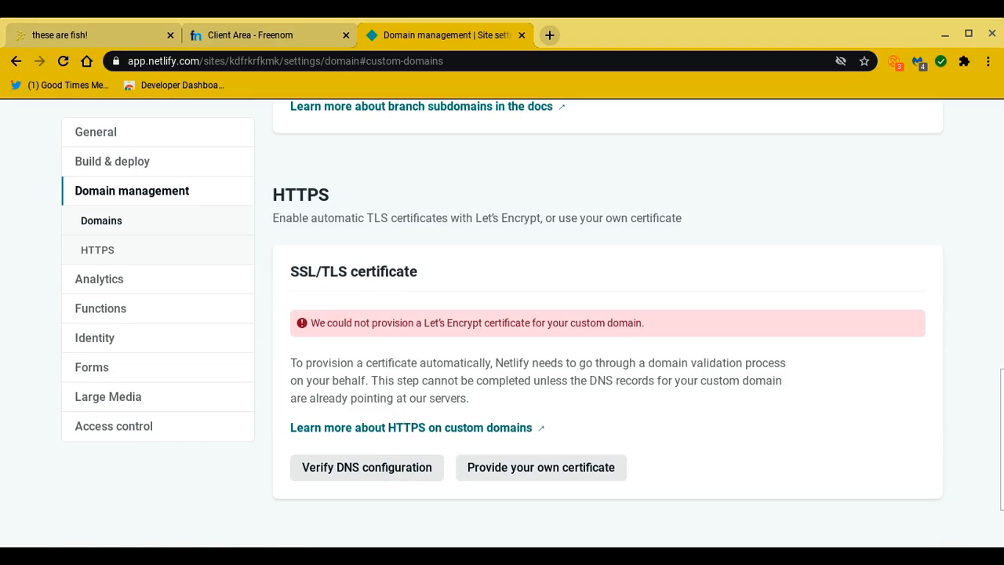
Switch to Freenom and set thesearefish.cf's nameserver option to custom nameservers.
left_click(255, 32)
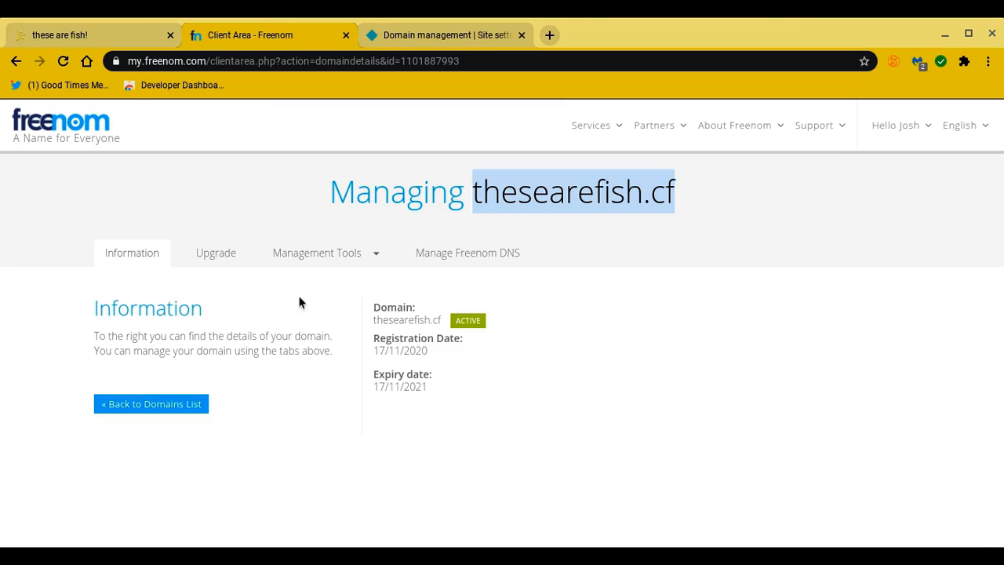
left_click(287, 259)
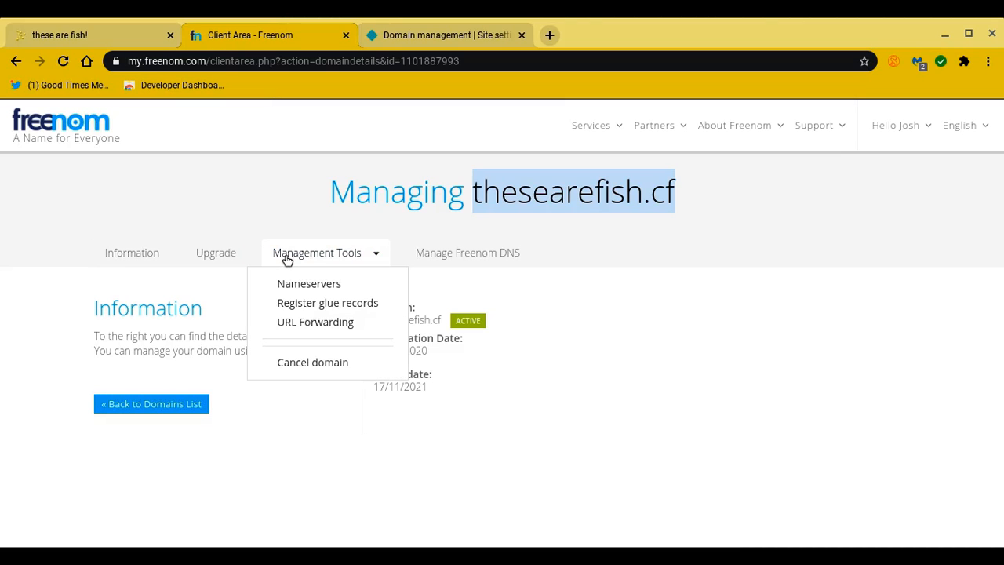
left_click(307, 285)
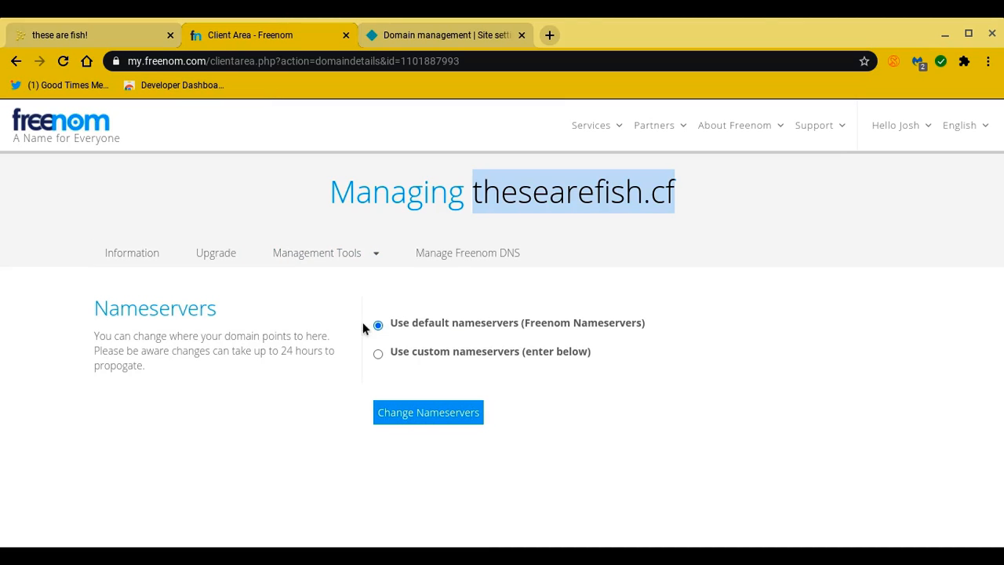
left_click(379, 353)
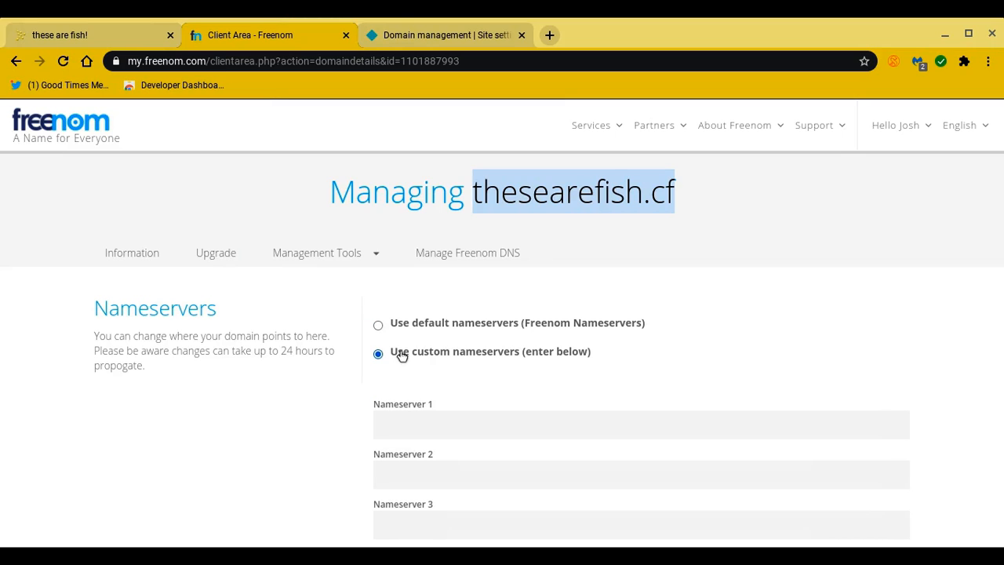
Switch to Netlify and start the Netlify DNS setup for the primary domain thesearefish.cf.
left_click(395, 36)
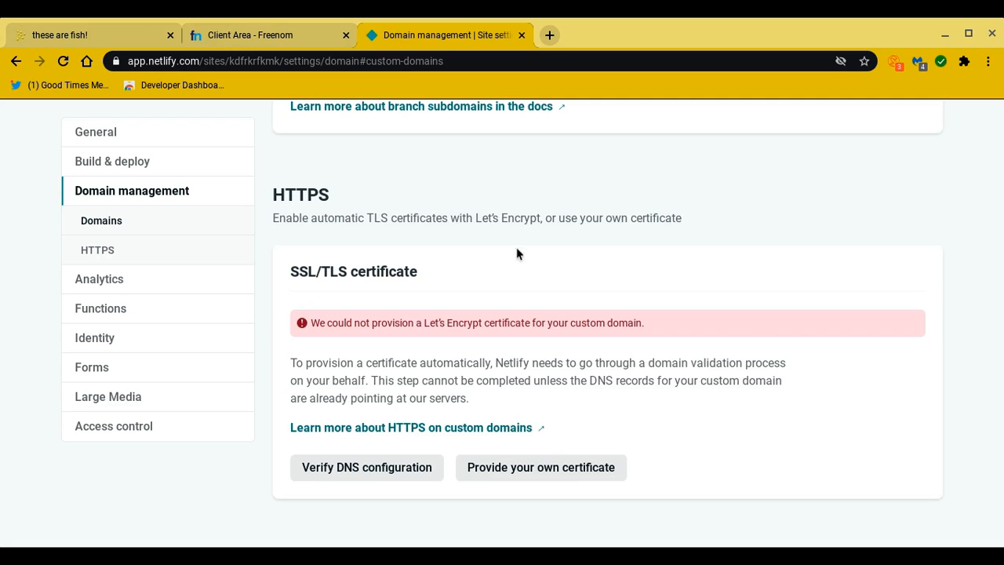
scroll(529, 269, "up", 5)
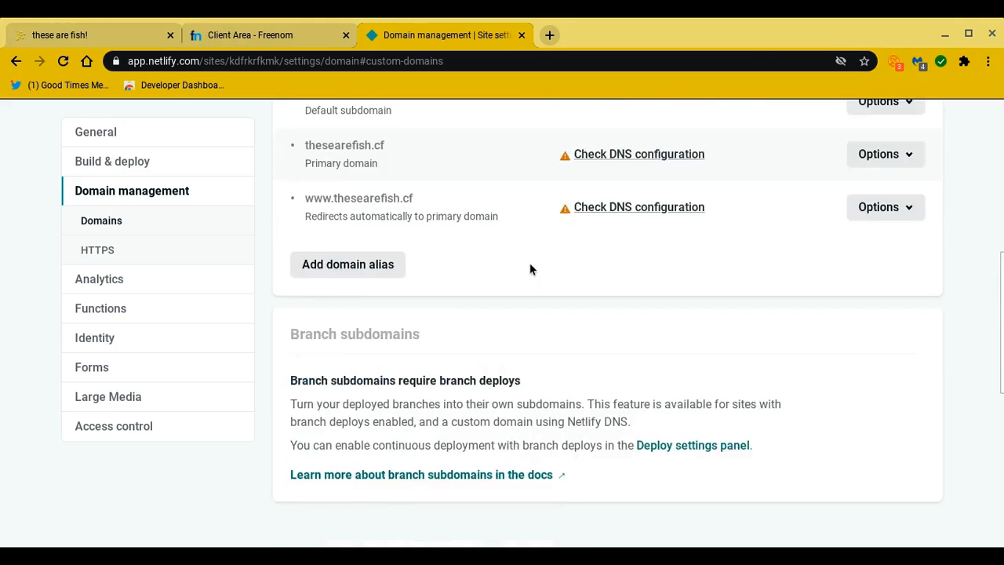
left_click(863, 224)
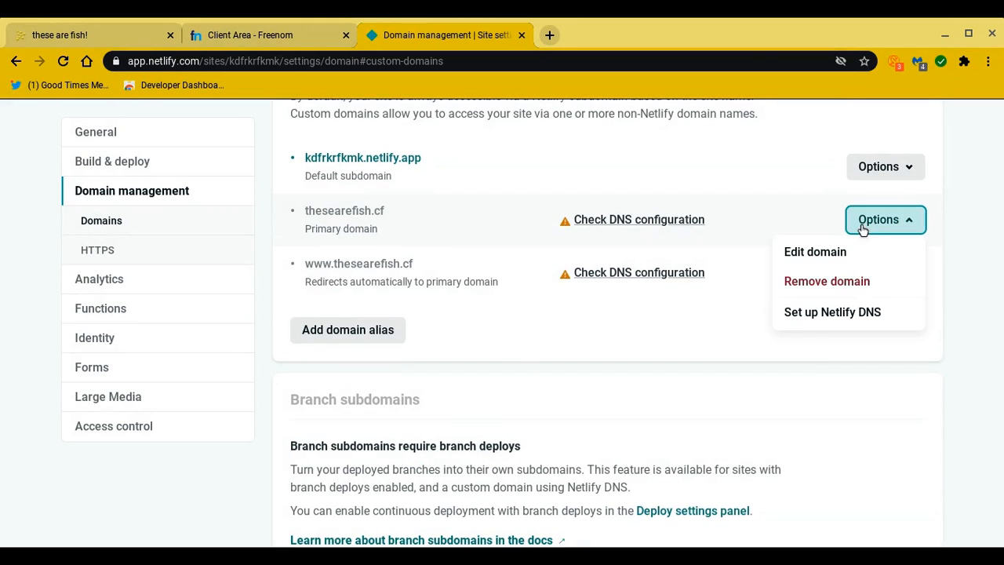
left_click(813, 314)
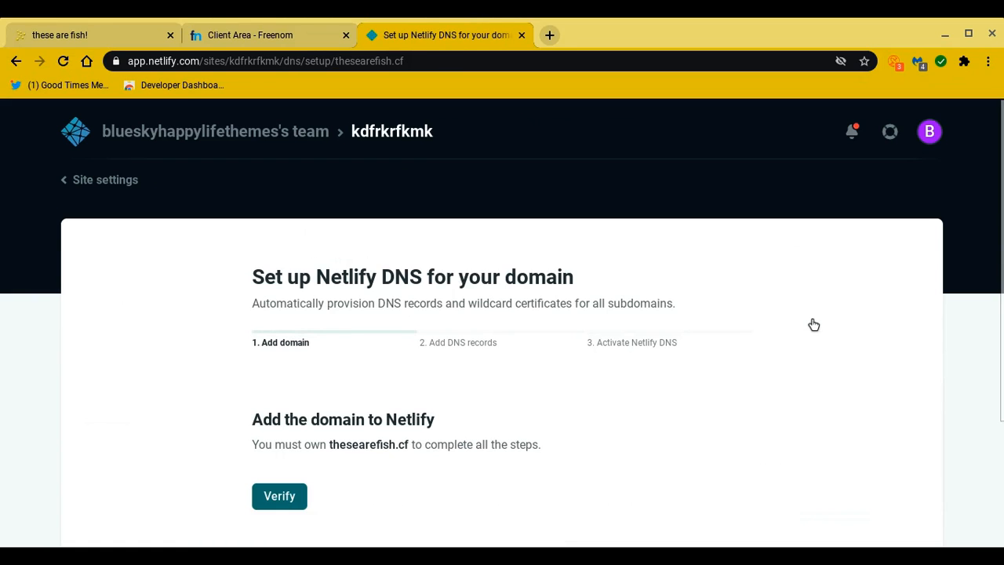
Verify thesearefish.cf and add it to Netlify DNS, continuing with the existing DNS record to the list of nameservers.
scroll(556, 345, "down", 1)
scroll(557, 349, "down", 1)
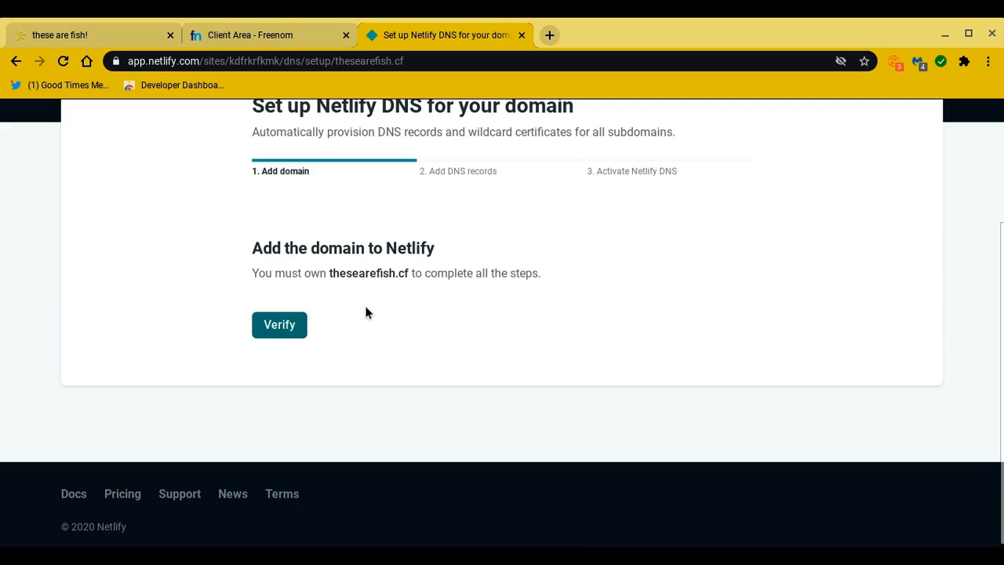
left_click(288, 326)
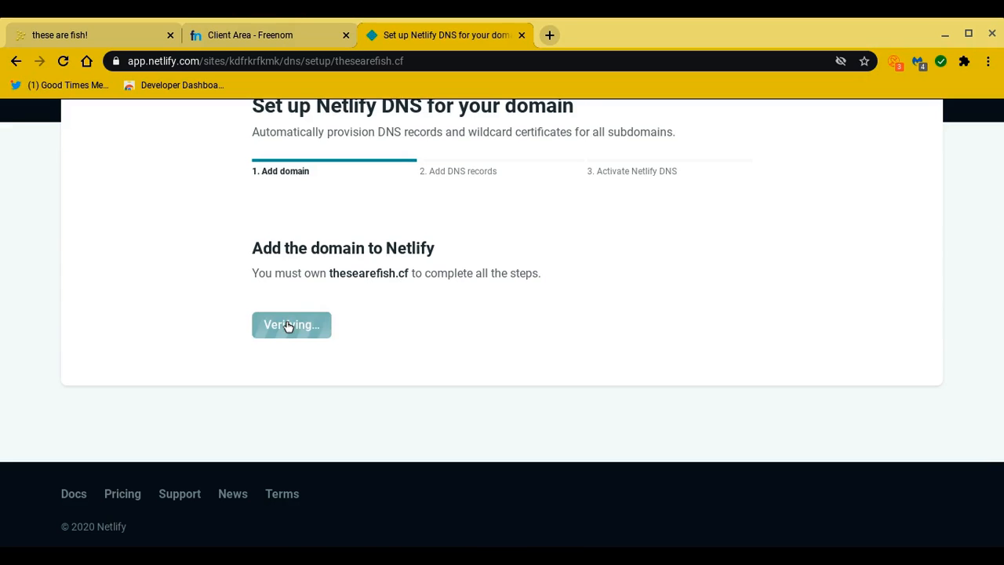
left_click(292, 369)
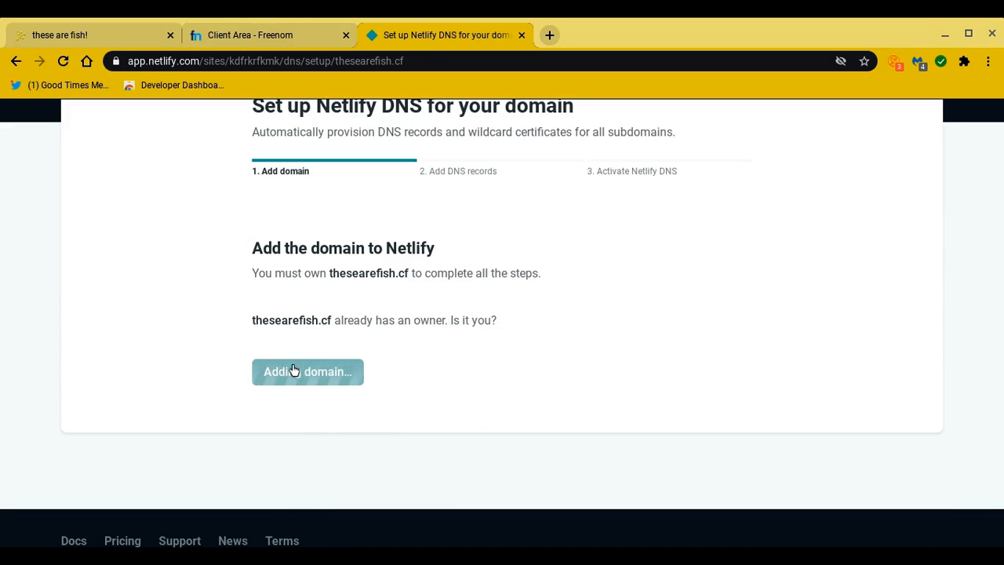
scroll(294, 370, "down", 3)
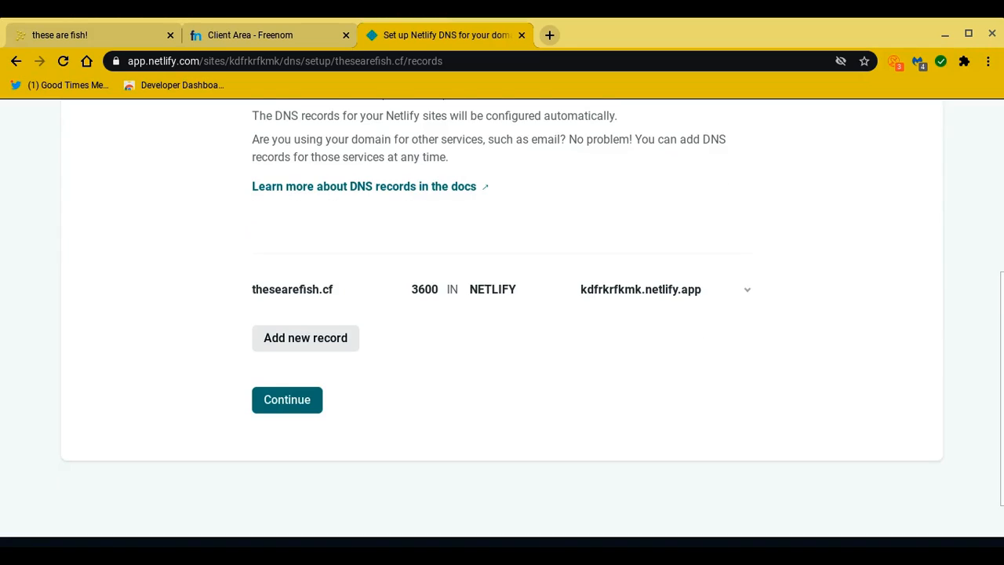
left_click(306, 398)
scroll(308, 399, "down", 3)
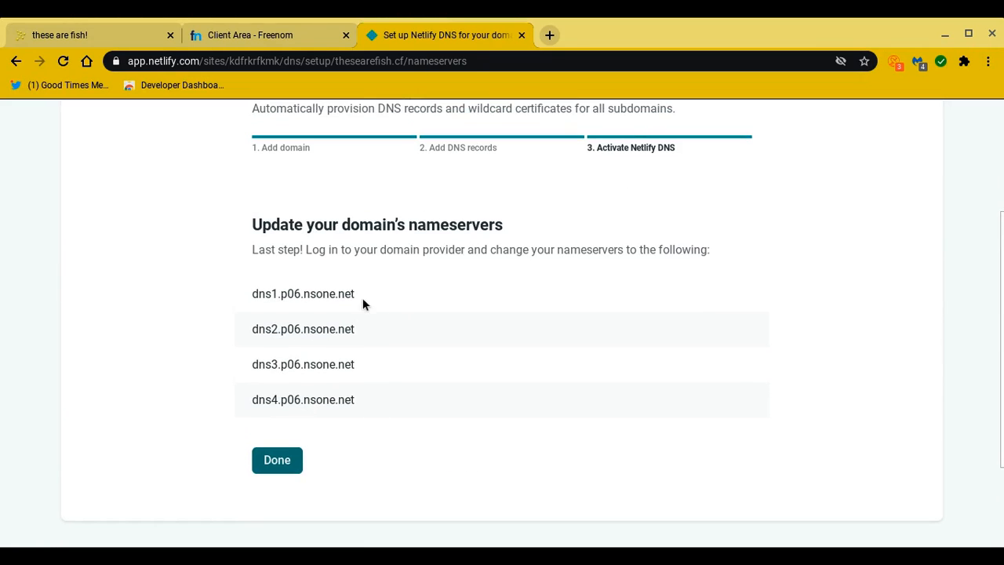
Copy the first Netlify nameserver, dns1.p06.nsone.net, and enter it as Nameserver 1 of thesearefish.cf on Freenom.
left_click_drag(362, 299, 248, 296)
key("ctrl+c")
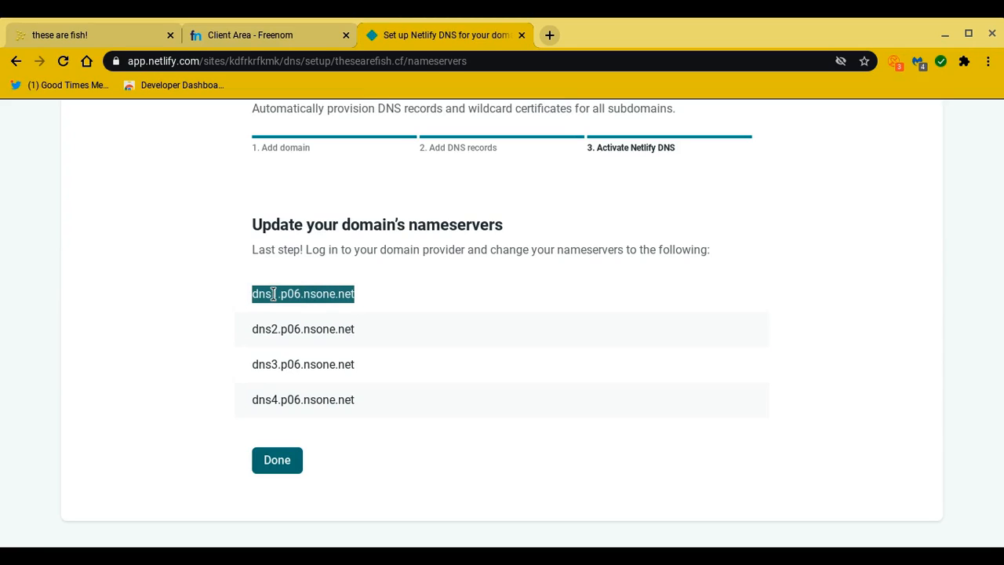
left_click(282, 38)
scroll(395, 218, "down", 3)
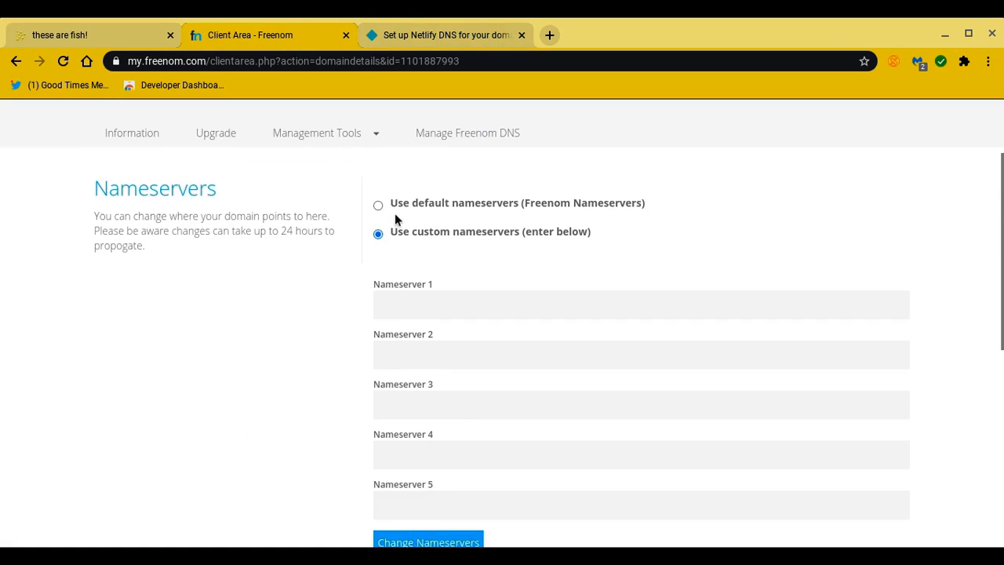
scroll(396, 219, "up", 1)
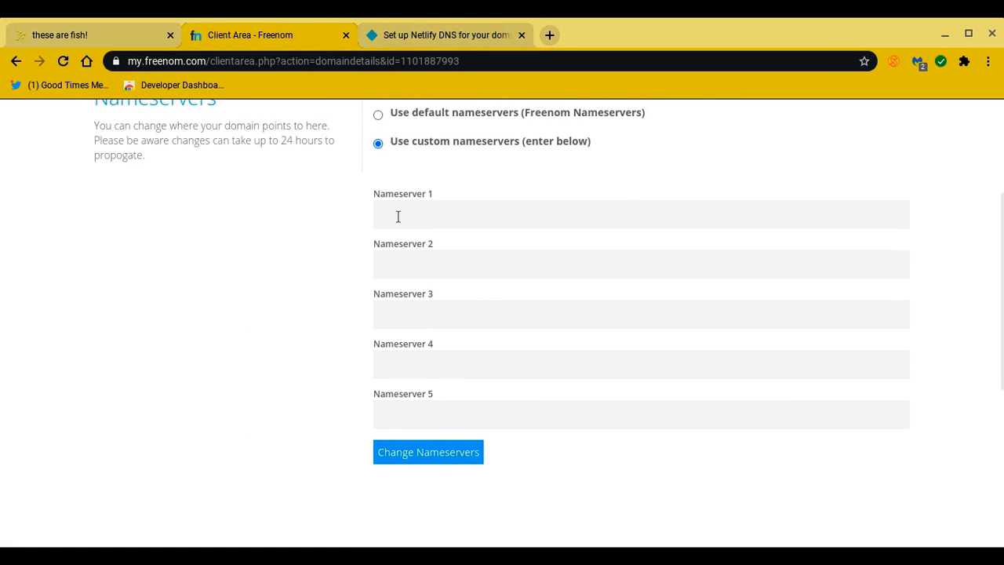
left_click(397, 217)
key("ctrl+v")
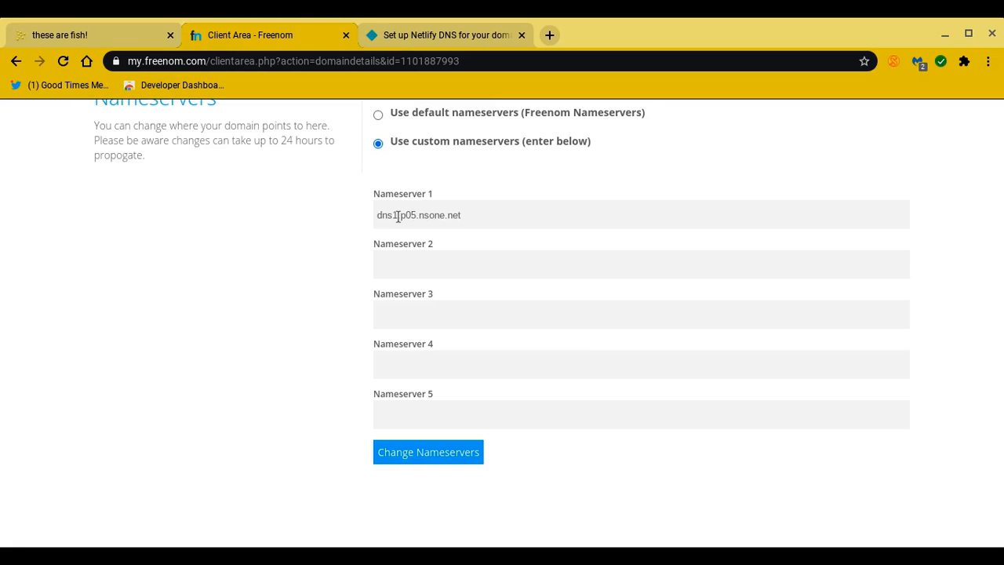
Copy dns2.p06.nsone.net from Netlify and enter it as Nameserver 2 on Freenom.
left_click(565, 264)
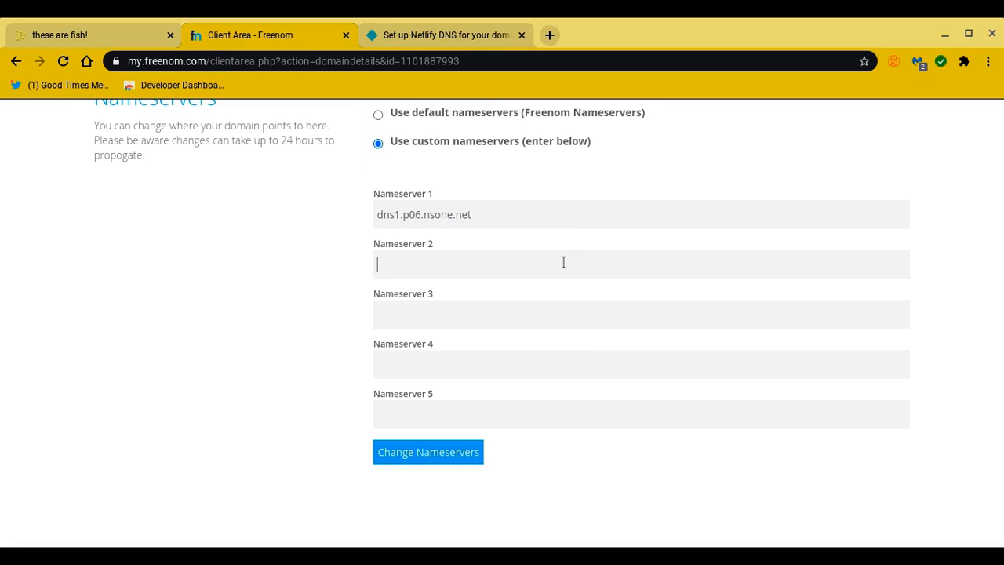
left_click(427, 33)
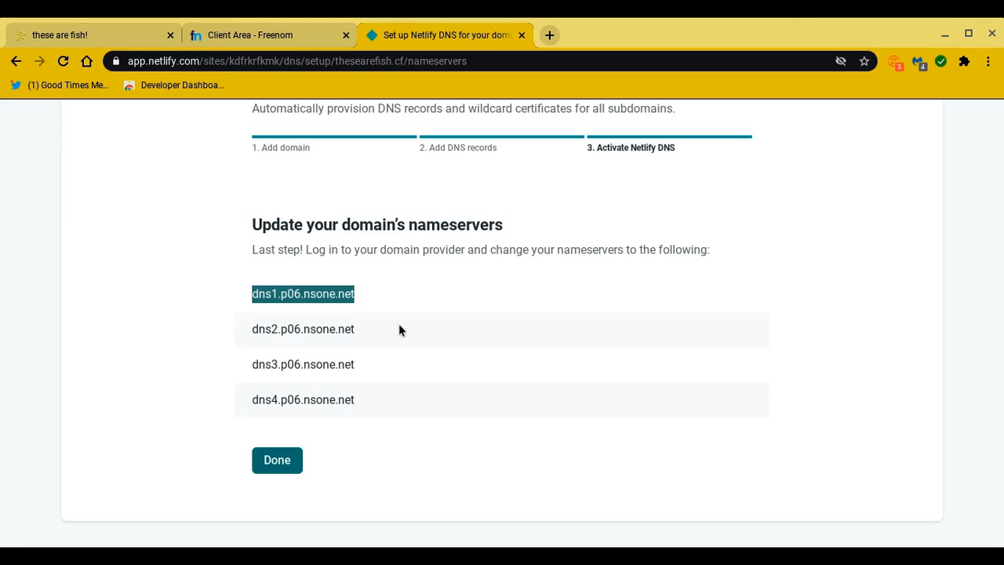
left_click_drag(378, 334, 220, 323)
key("ctrl+c")
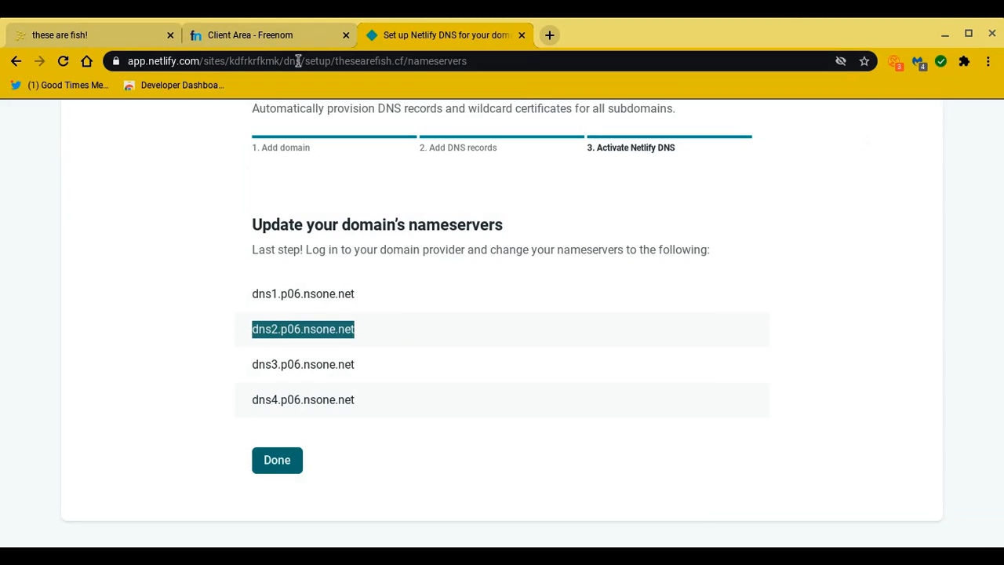
left_click(261, 32)
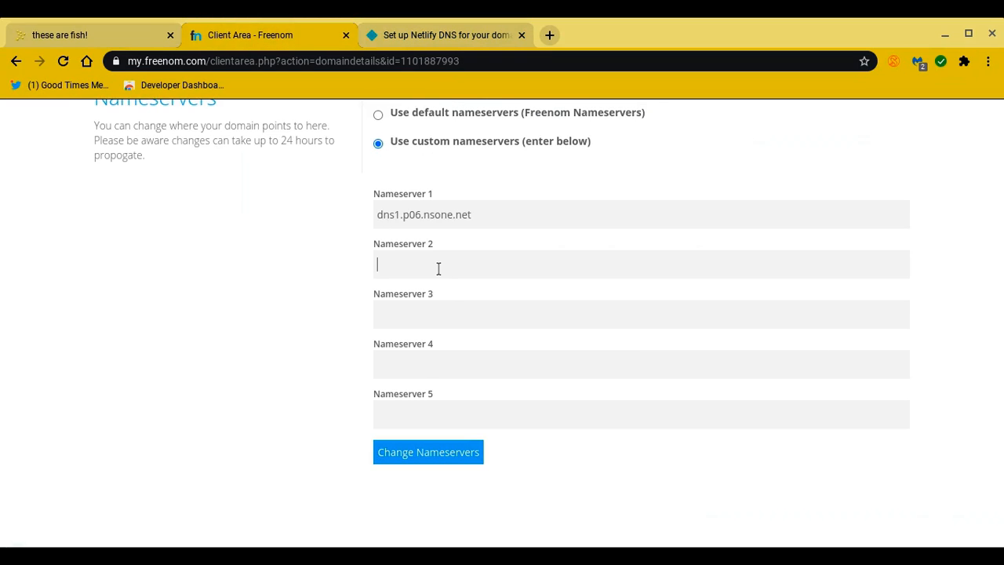
key("ctrl+v")
Copy dns3.p06.nsone.net from Netlify and enter it as Nameserver 3 on Freenom.
left_click(453, 311)
left_click(462, 35)
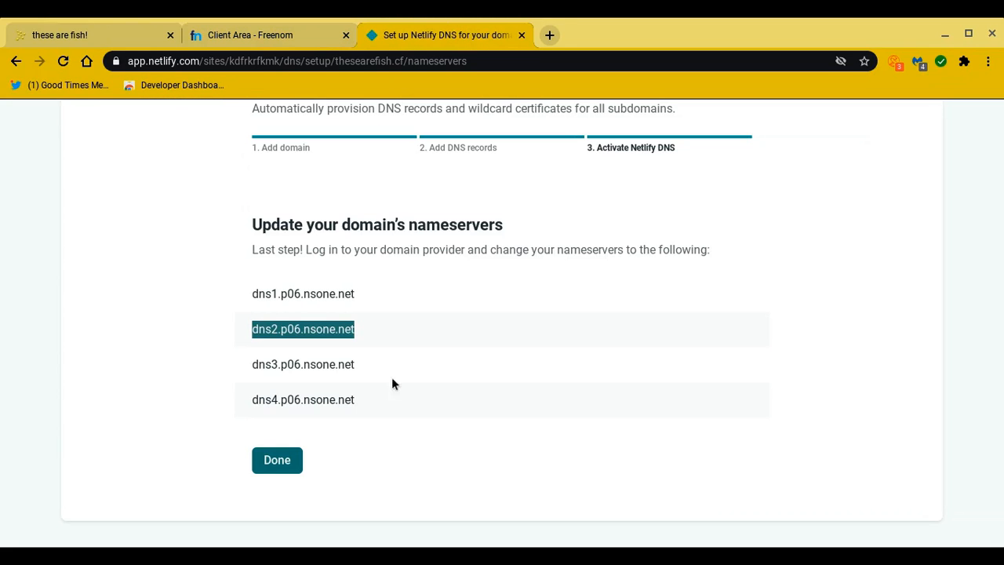
left_click_drag(361, 365, 258, 361)
key("ctrl+c")
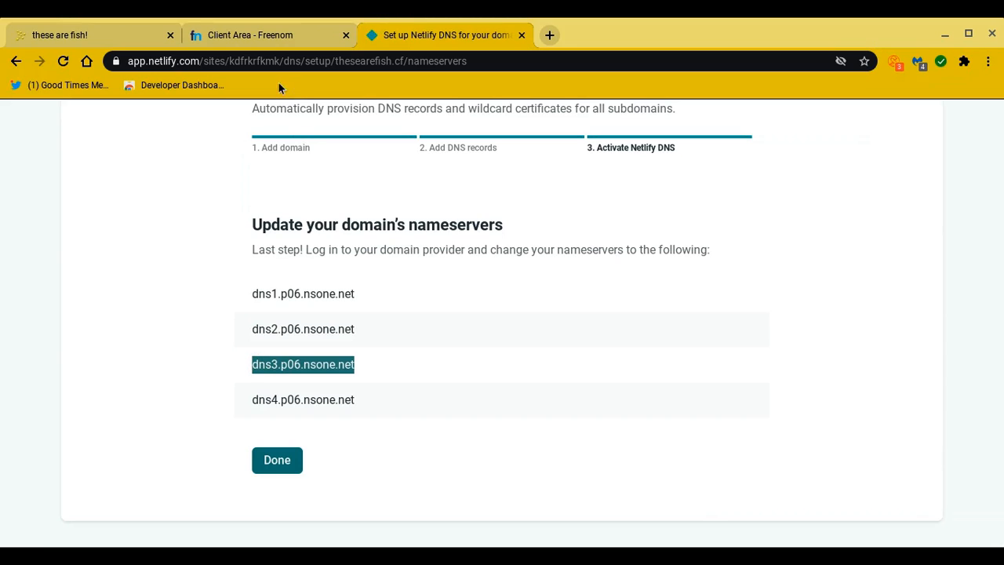
left_click(252, 35)
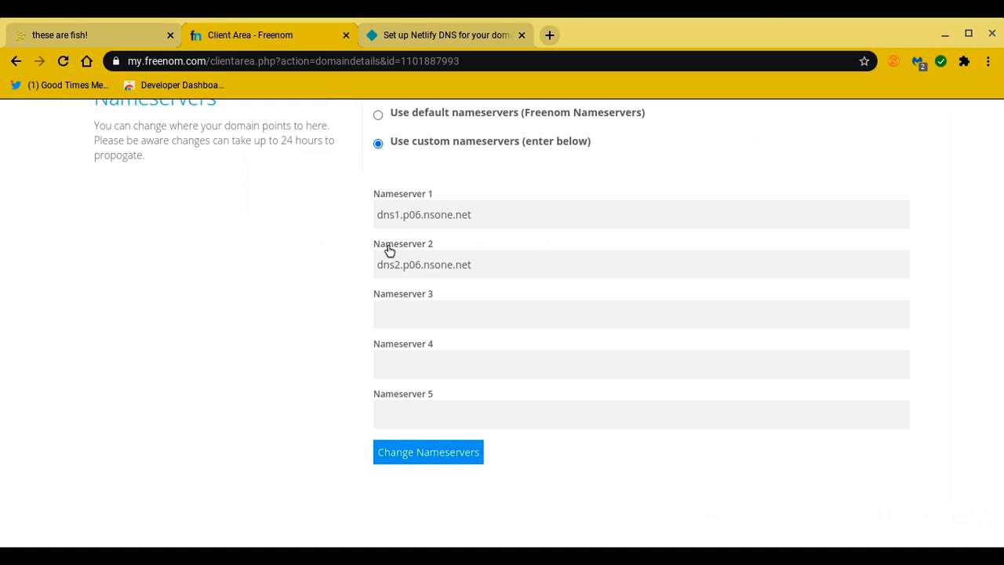
left_click(401, 307)
key("ctrl+v")
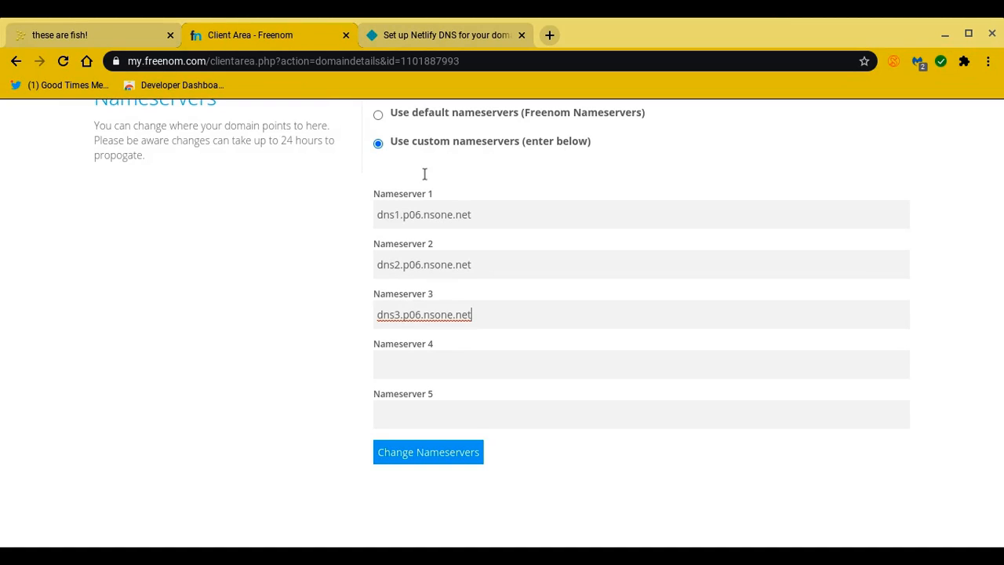
Copy dns4.p06.nsone.net from Netlify, enter it as Nameserver 4 on Freenom and submit the nameserver change.
left_click(447, 363)
left_click(491, 32)
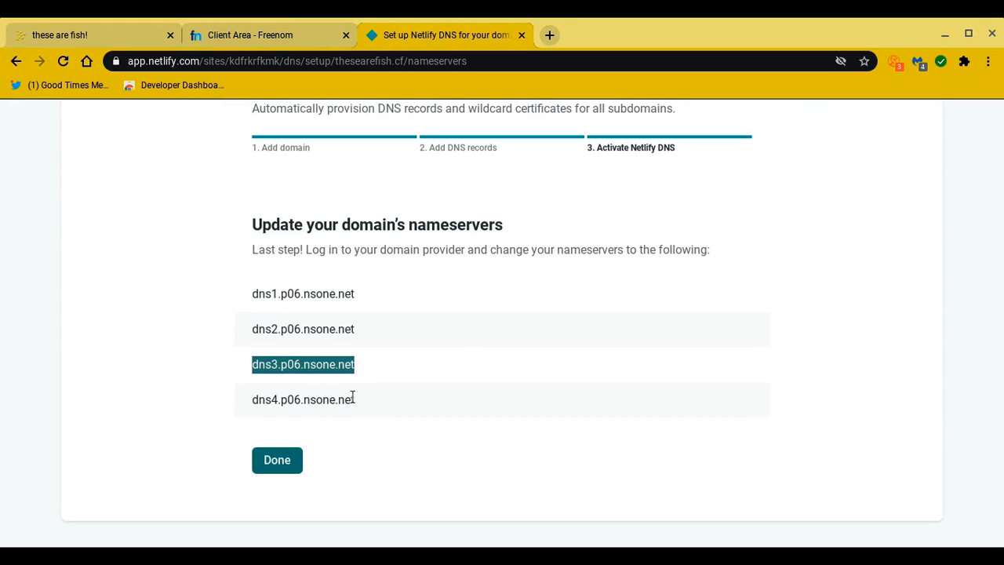
left_click_drag(359, 403, 254, 400)
key("ctrl+c")
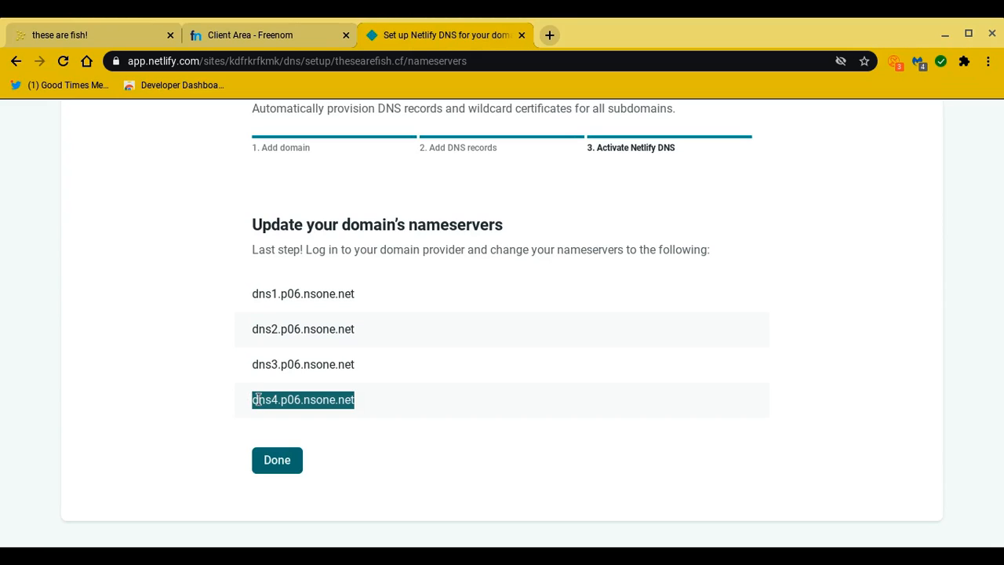
left_click(242, 35)
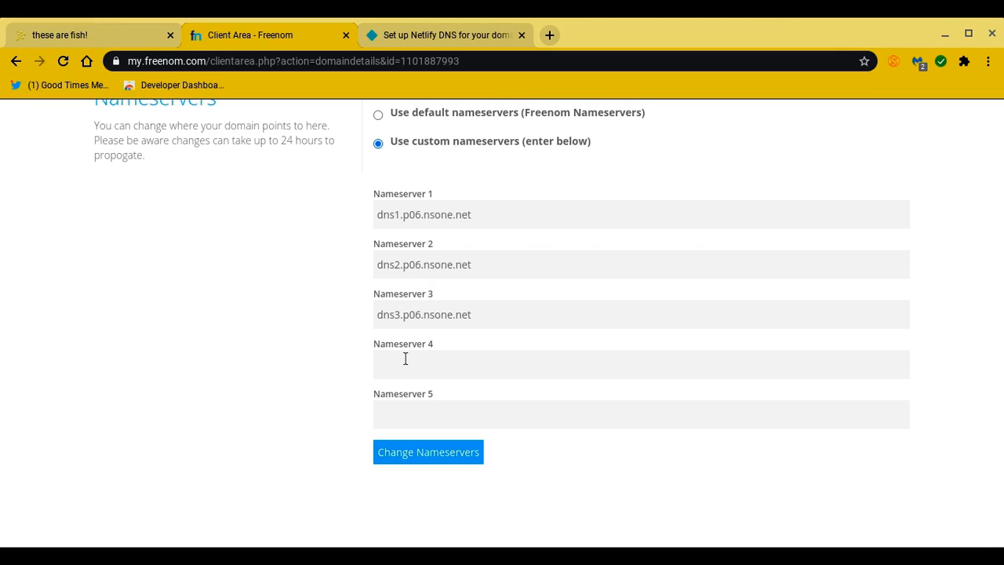
key("ctrl+v")
left_click(538, 489)
left_click(428, 450)
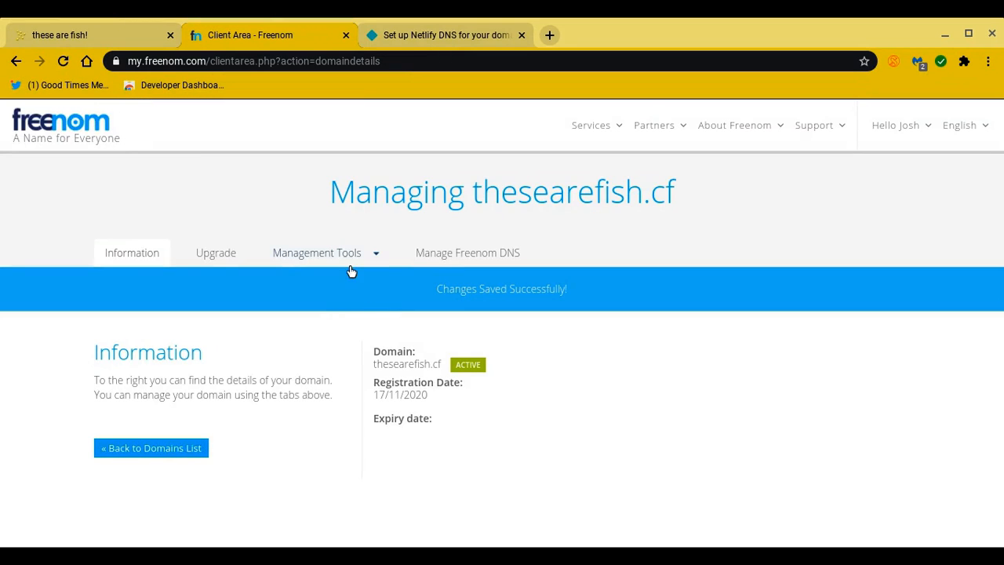
Switch to Netlify, finish the DNS setup and look over the site's custom domain settings.
left_click(408, 32)
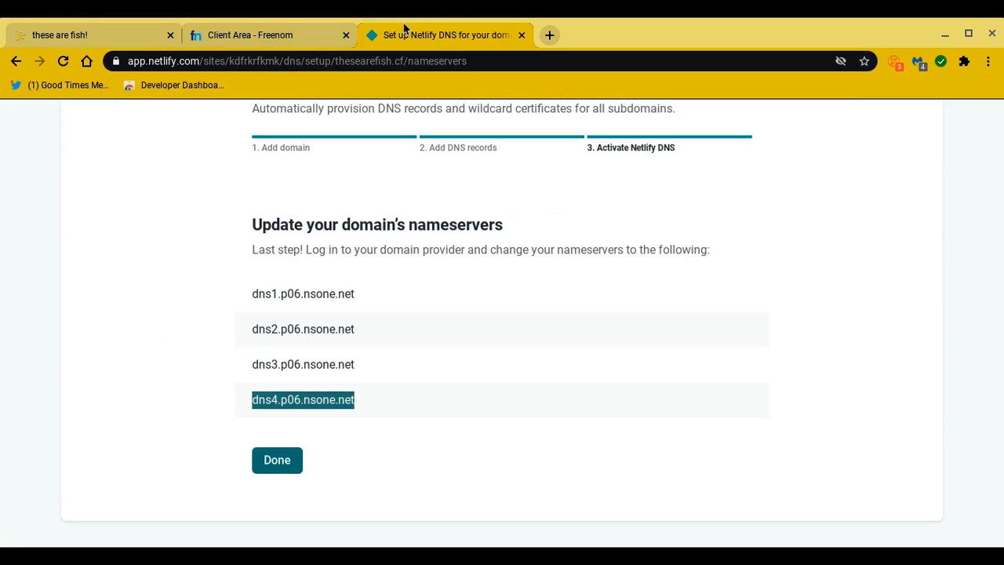
left_click(373, 466)
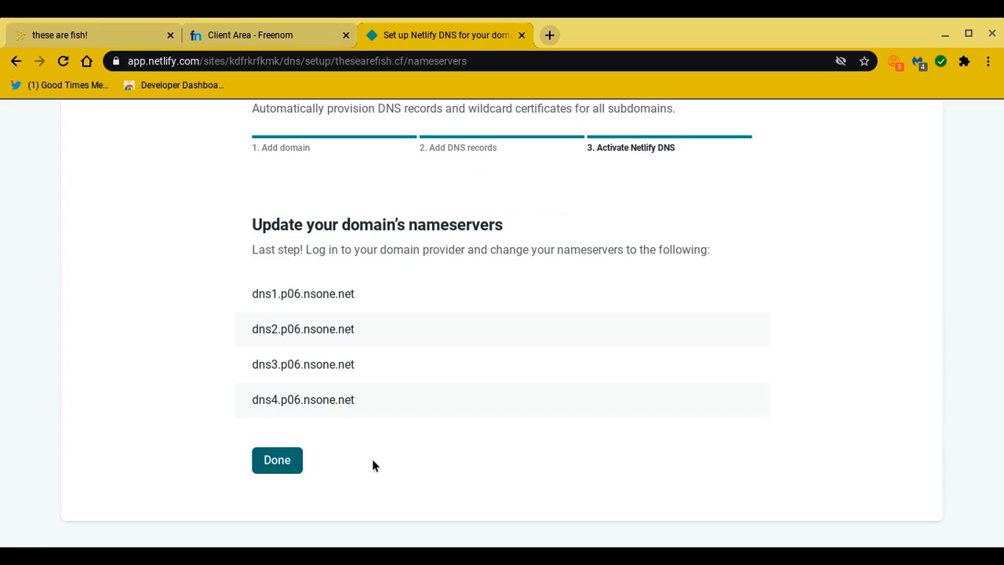
left_click(286, 462)
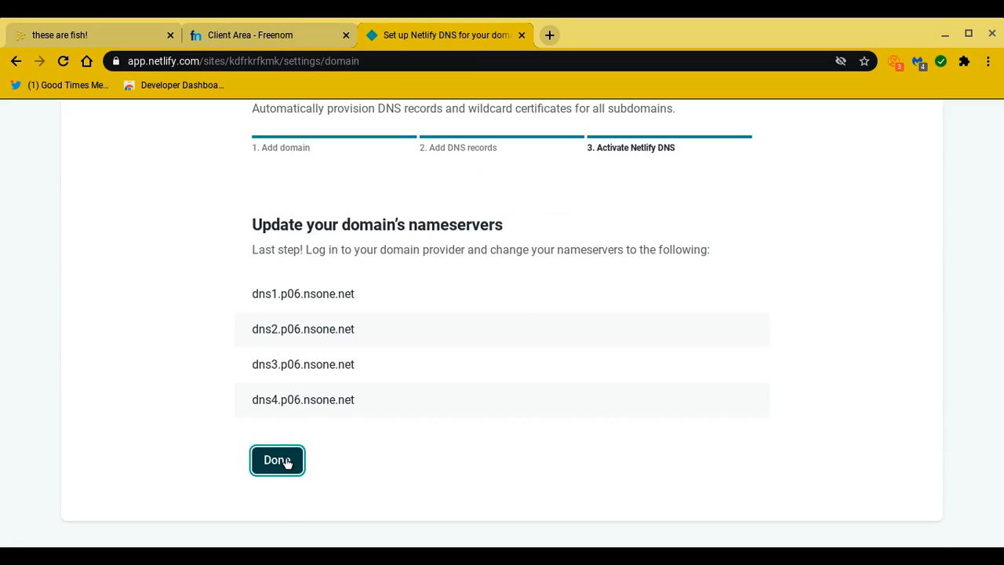
scroll(292, 363, "up", 4)
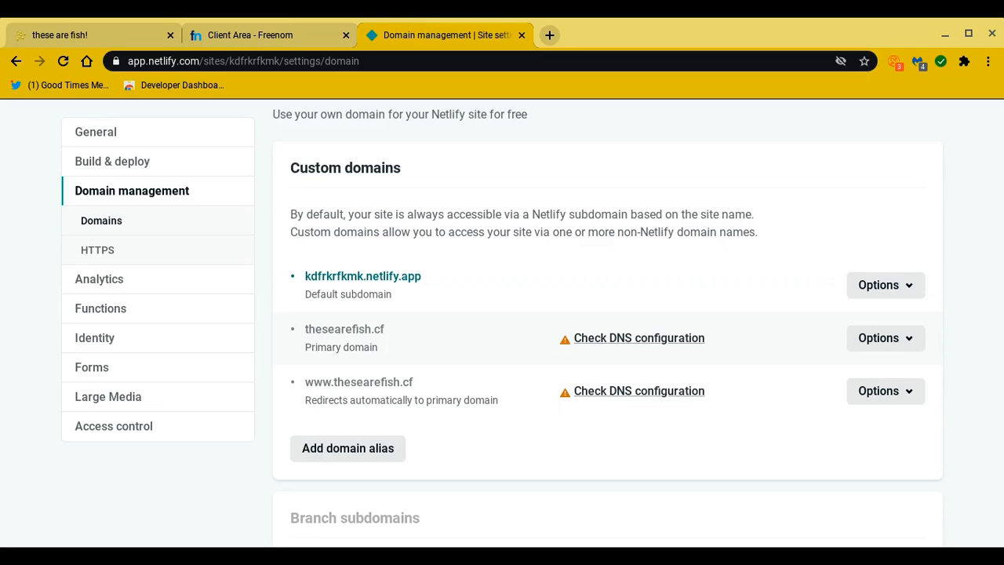
scroll(502, 369, "up", 4)
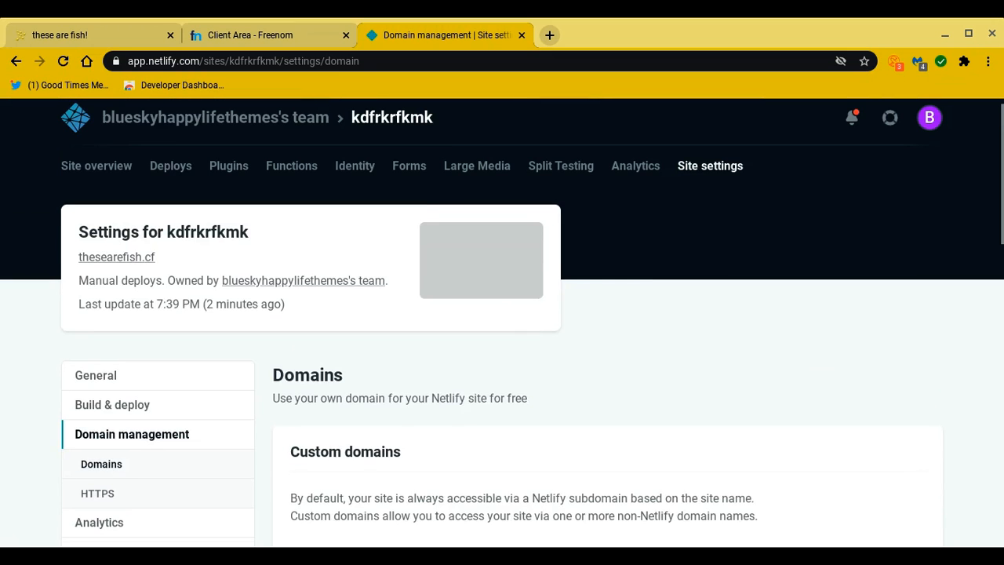
scroll(502, 322, "down", 1)
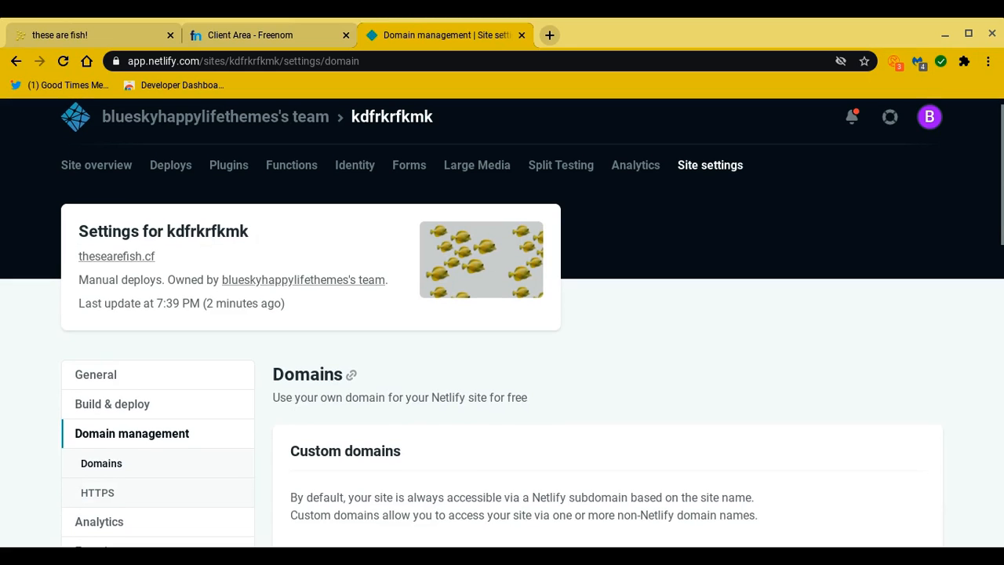
scroll(341, 368, "down", 1)
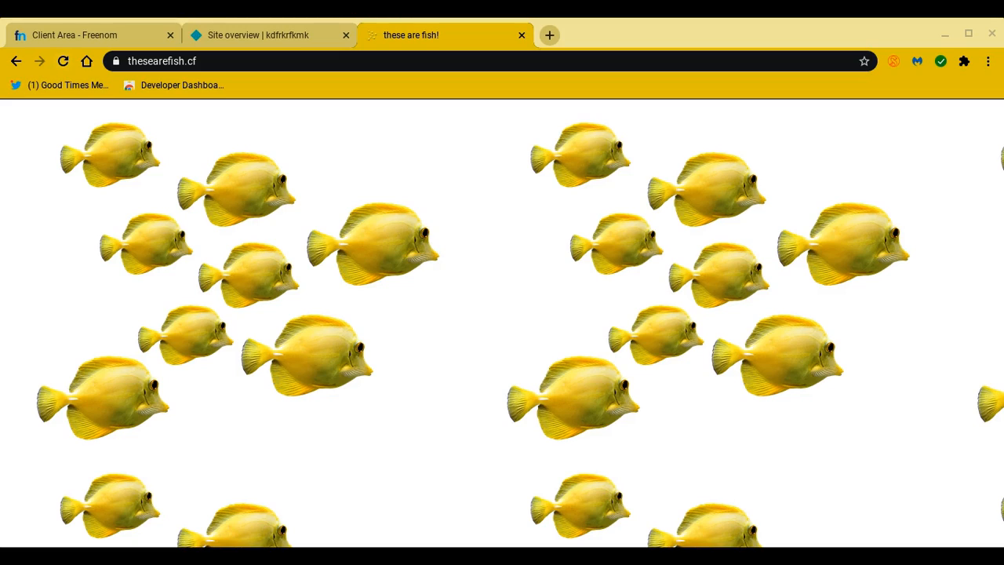
Reload the live site at thesearefish.cf, then switch to Netlify and look through the site overview.
left_click(63, 62)
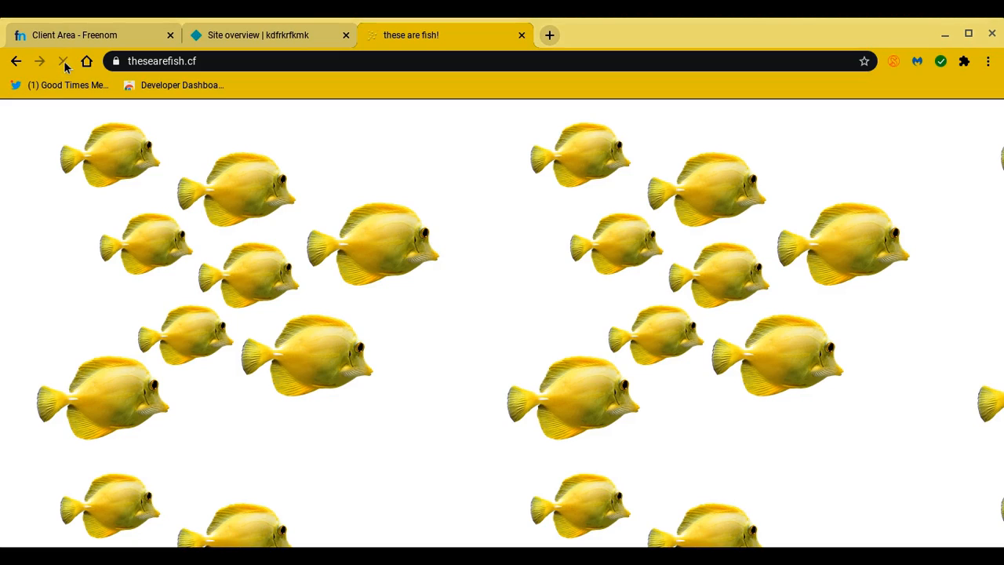
left_click(242, 30)
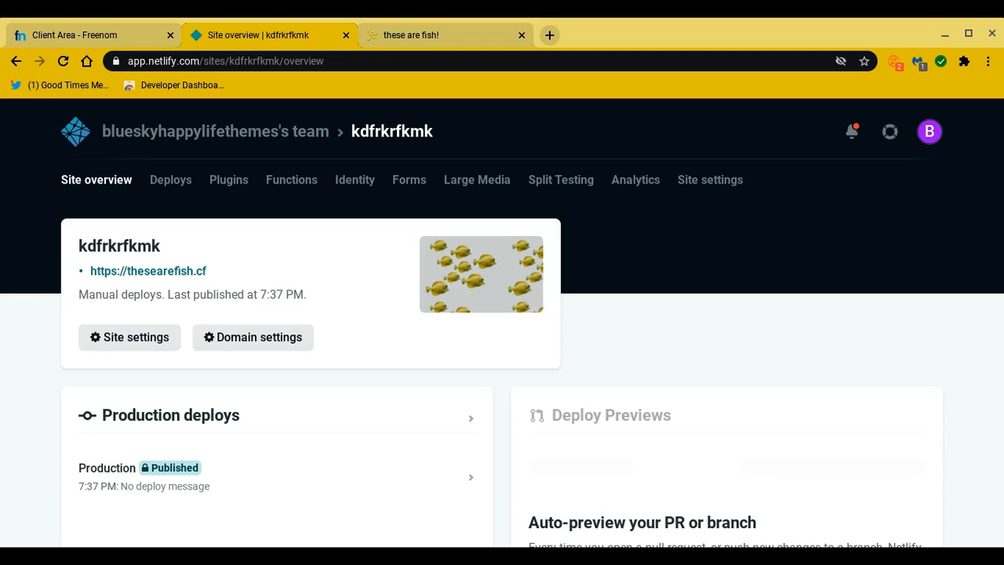
scroll(502, 324, "down", 5)
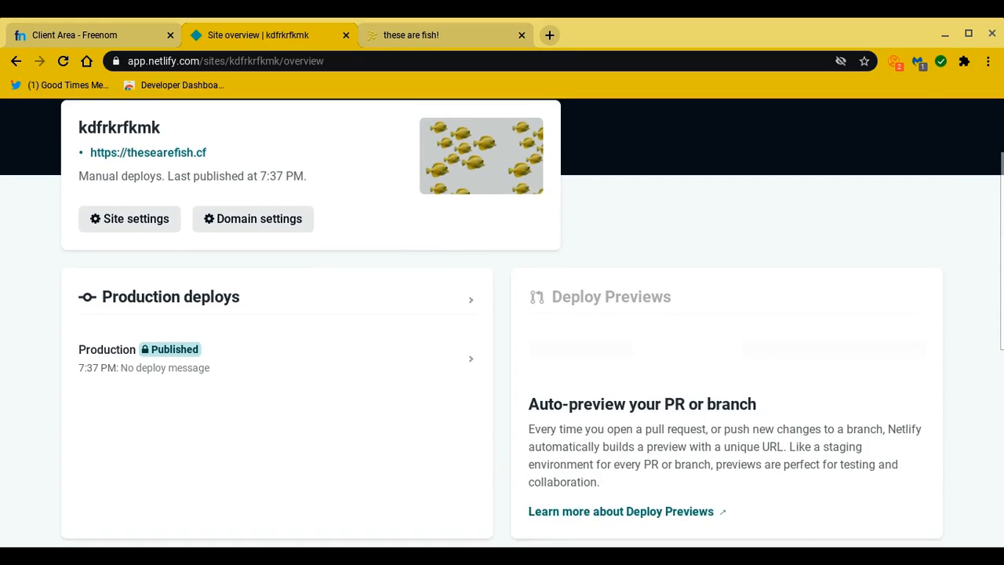
scroll(502, 324, "down", 1)
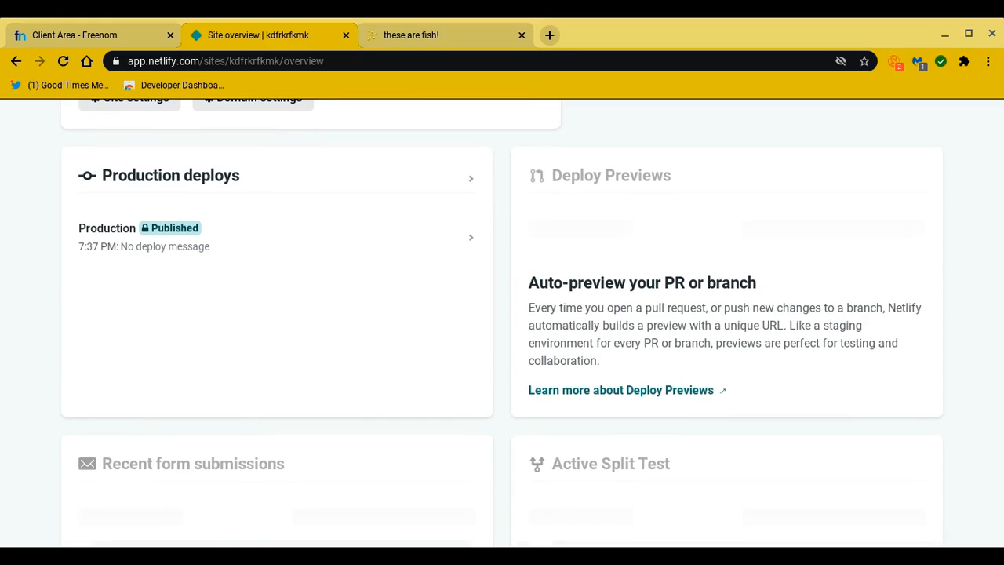
scroll(502, 324, "down", 4)
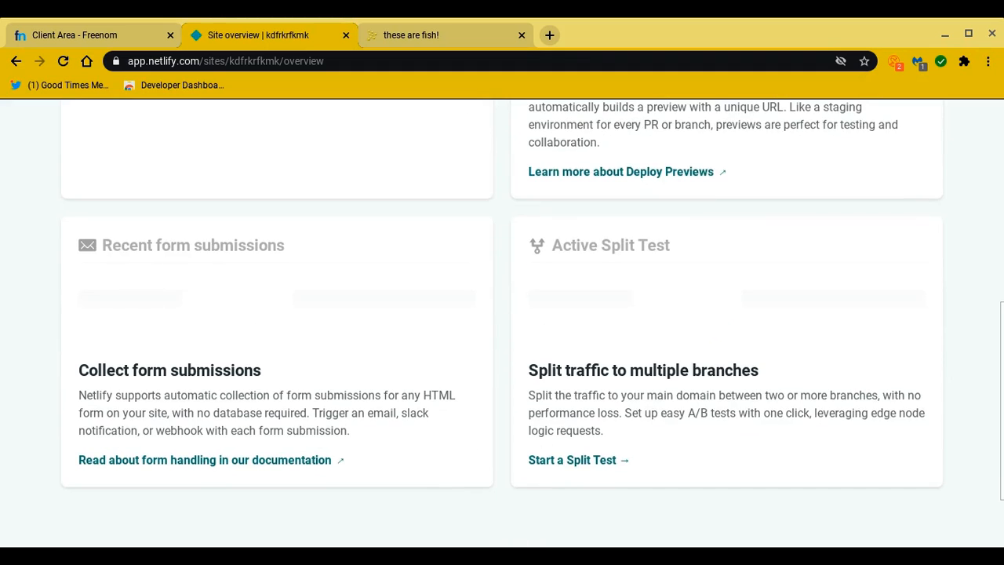
scroll(502, 323, "up", 8)
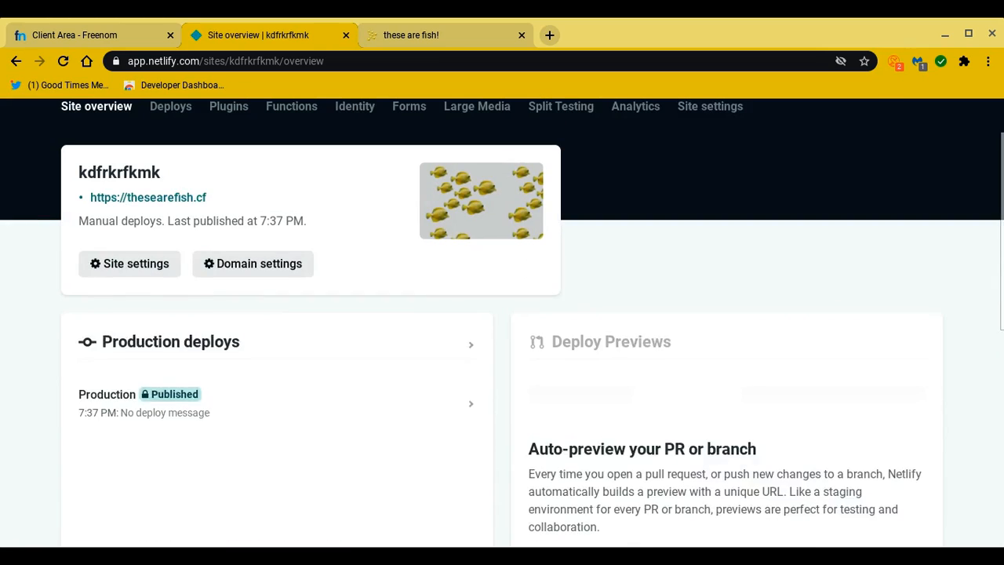
scroll(502, 324, "up", 1)
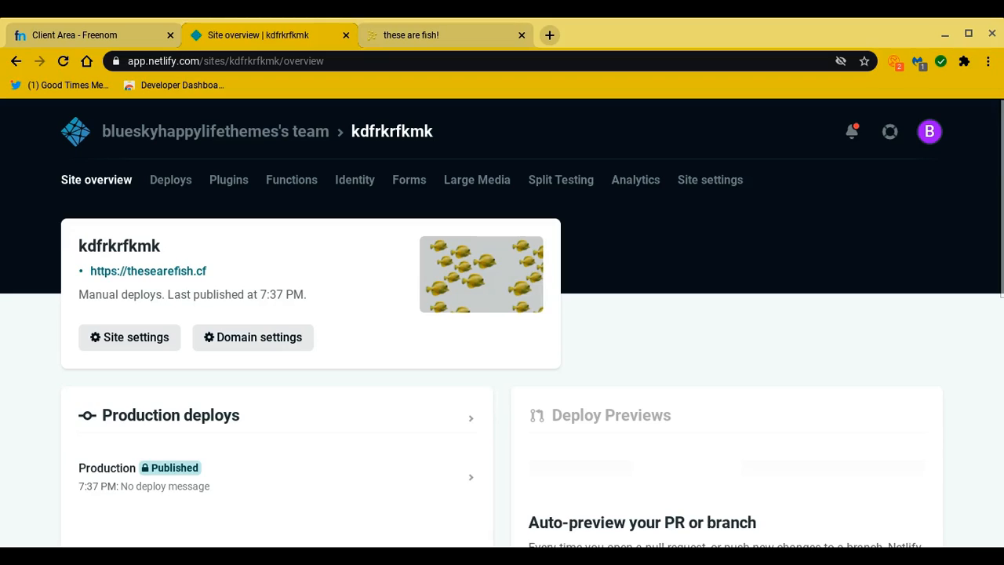